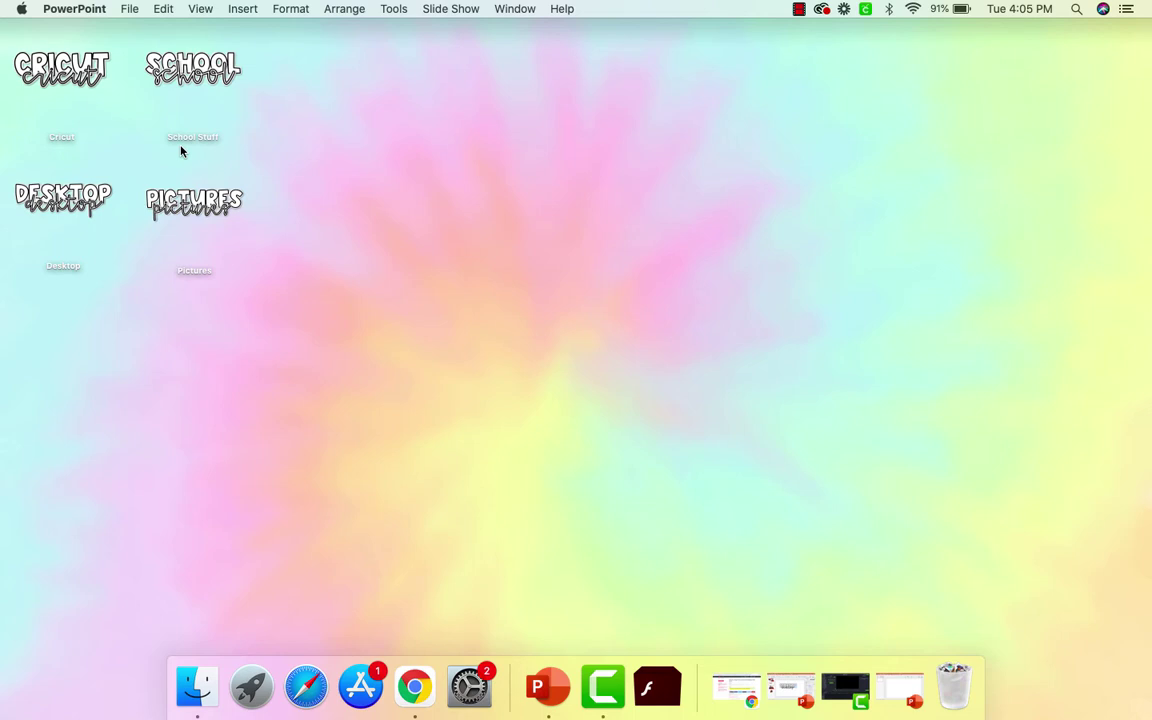
Step: Restore the minimized blank presentation and add a text box reading "ELA" on the slide
click(885, 703)
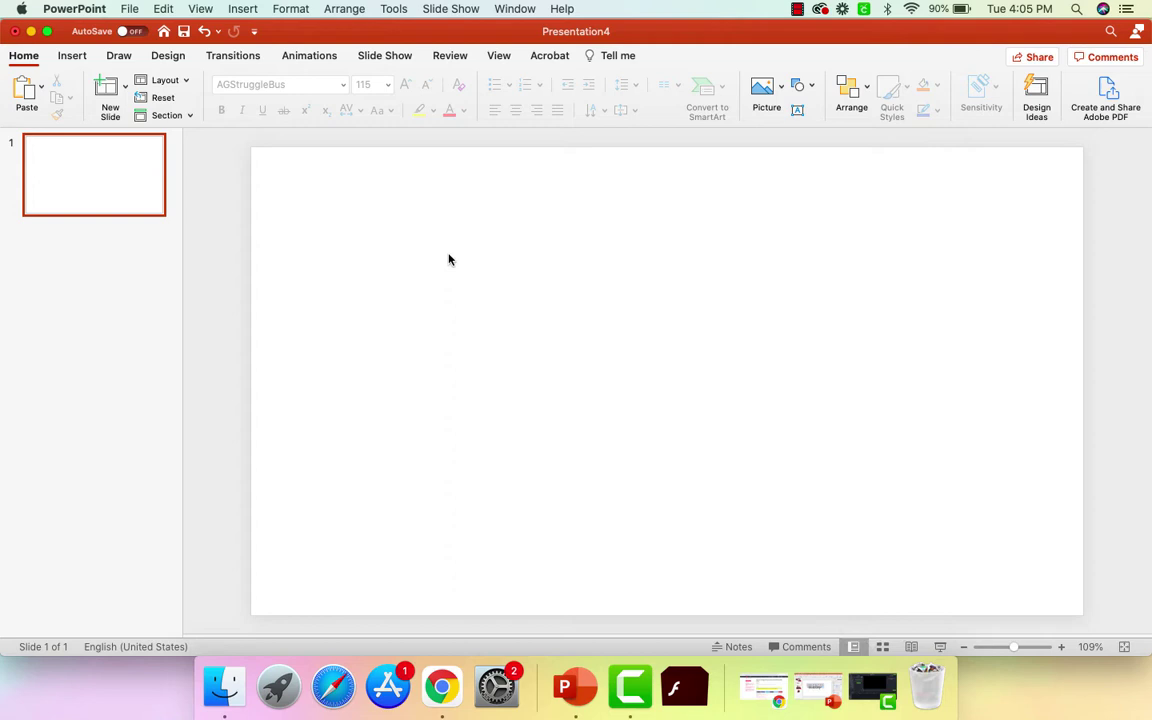
click(797, 110)
click(448, 334)
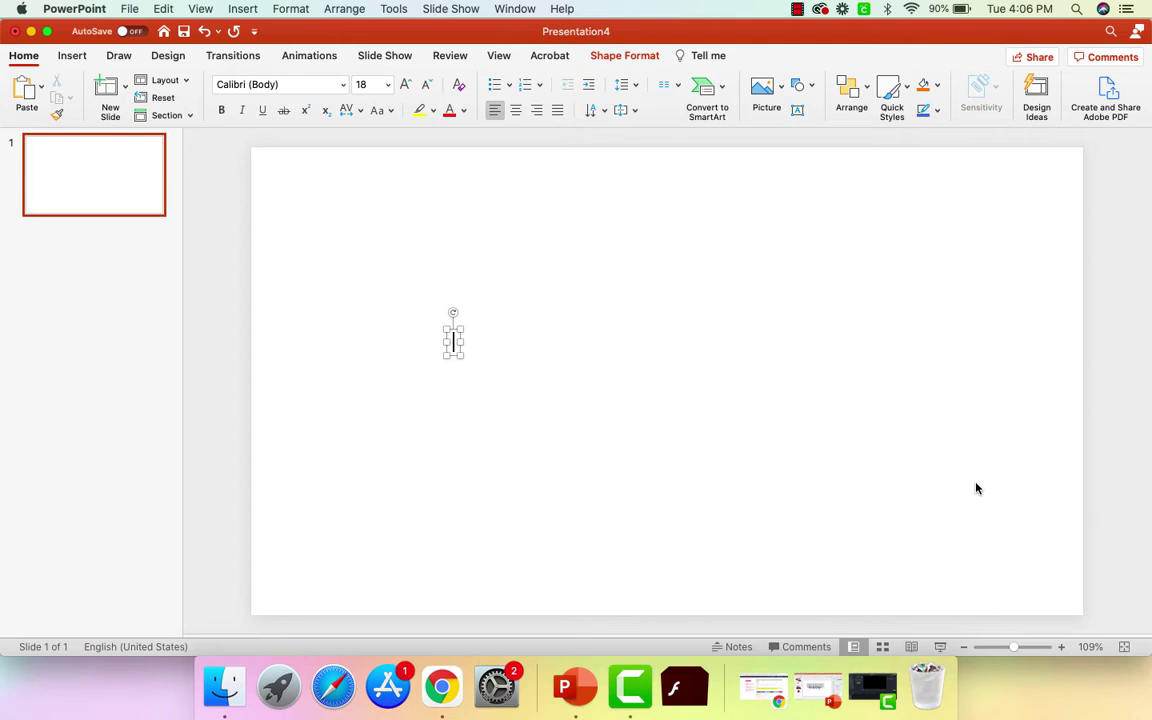
text(ELA)
Step: Change the font of the ELA text to AGRestingTeacherFaceSolid
drag(476, 343, 442, 337)
click(343, 85)
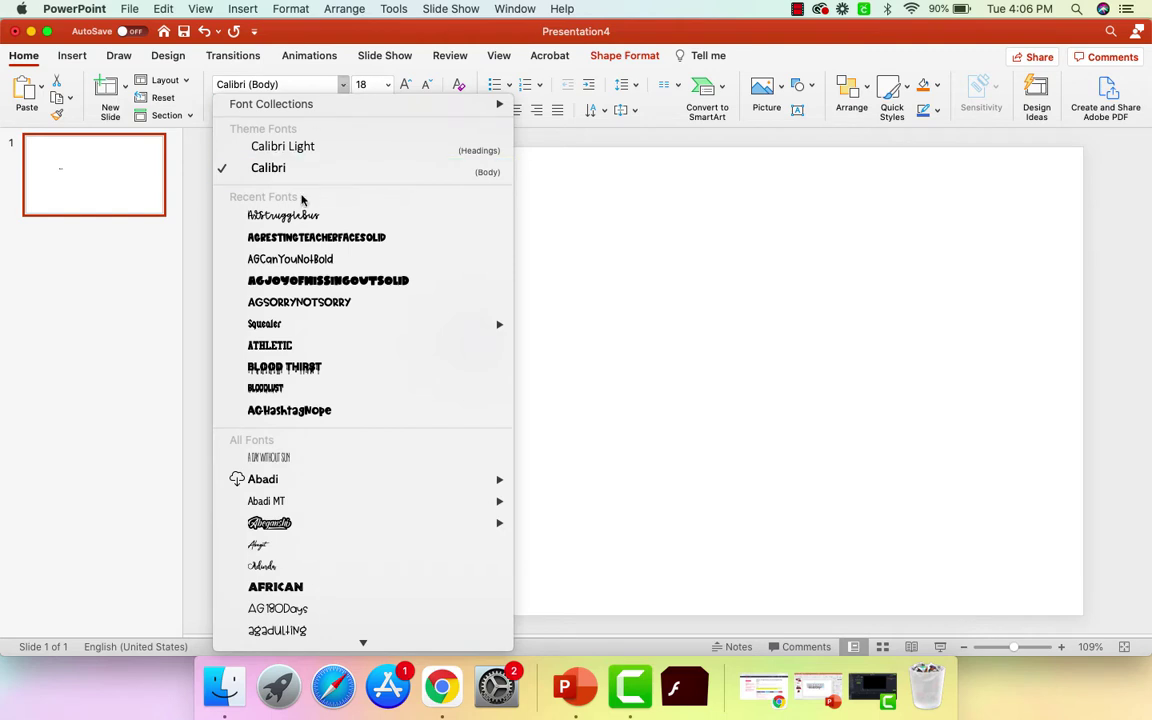
click(296, 238)
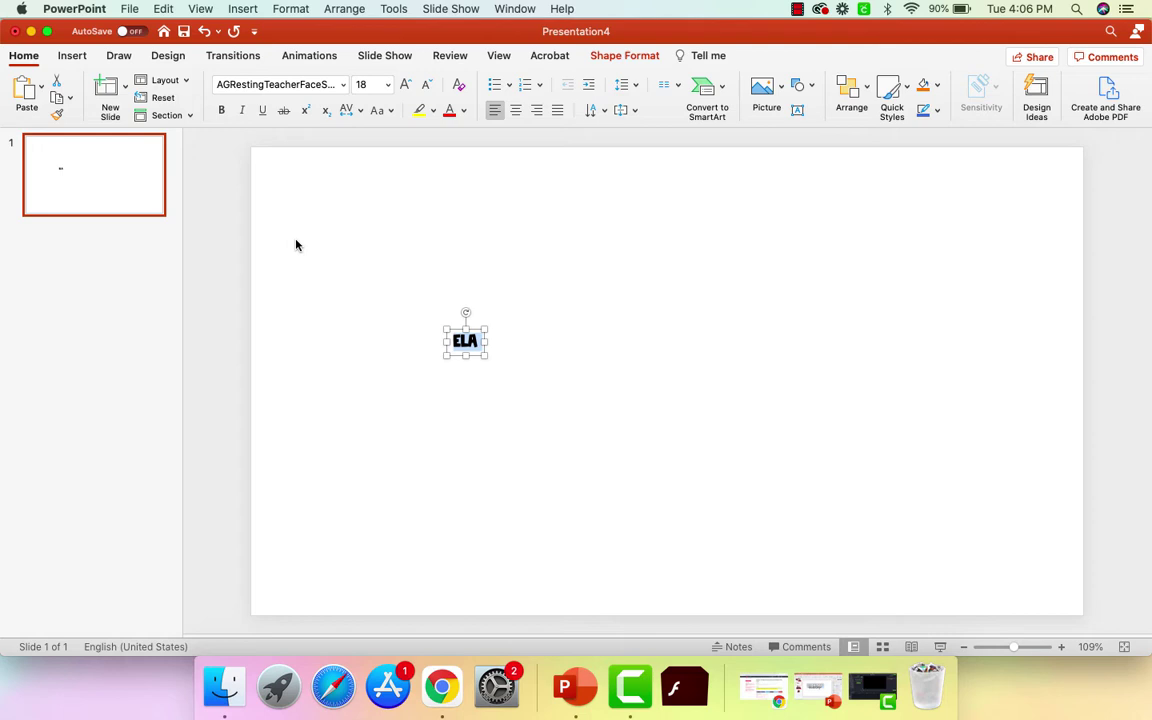
Step: Set the ELA text's font size to 138 and move its text box up near the slide's upper edge
click(365, 84)
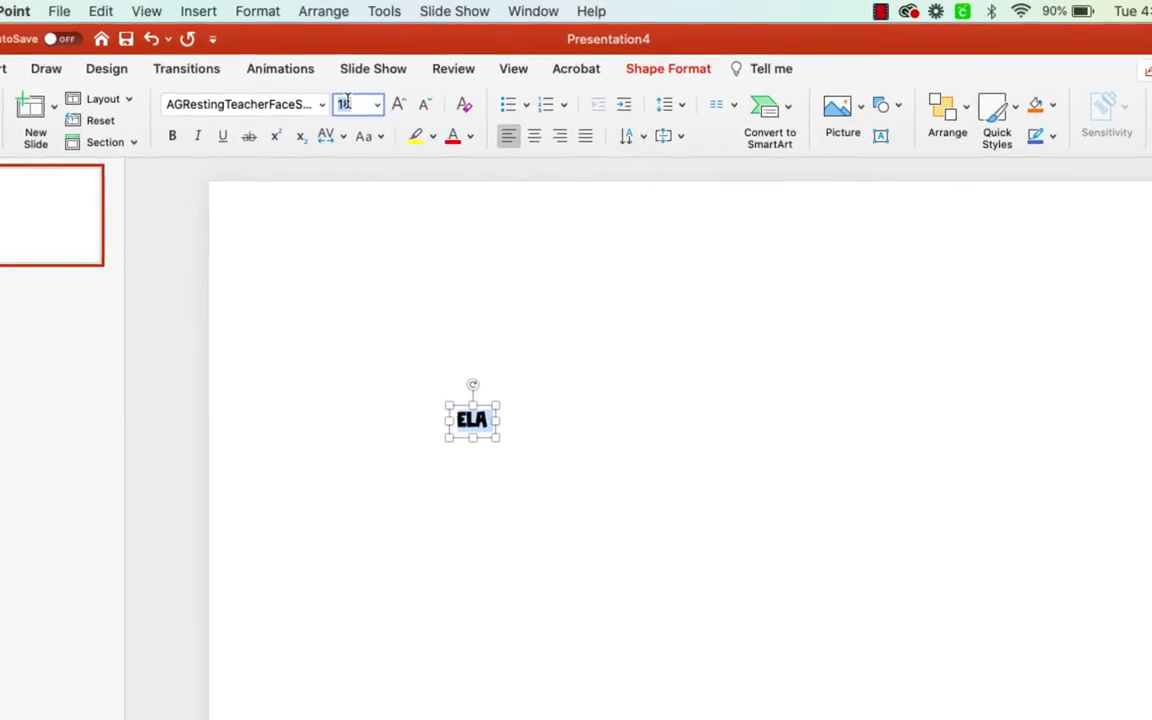
text(138)
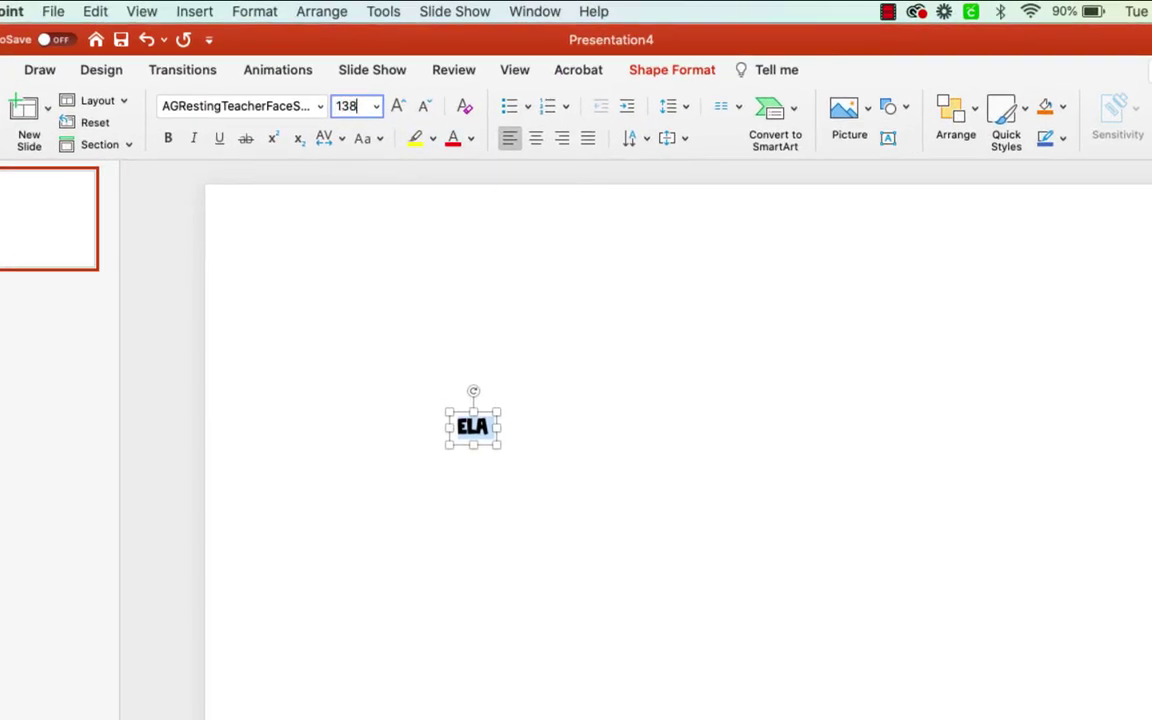
key(Return)
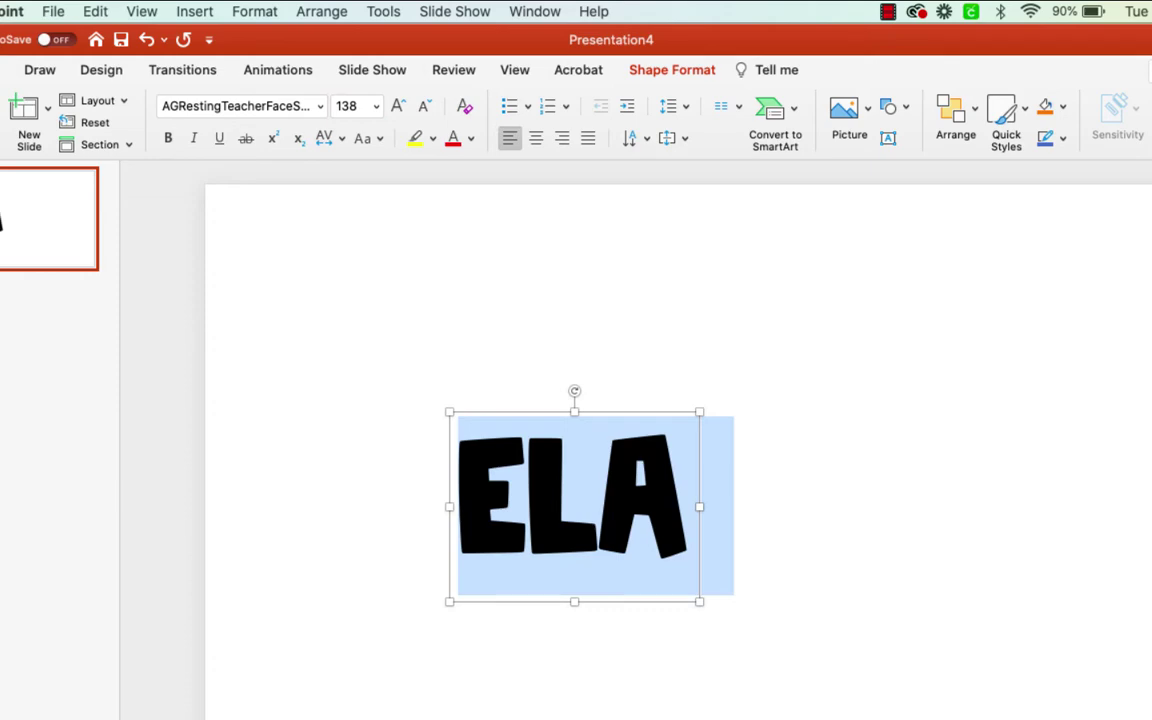
drag(545, 411, 491, 247)
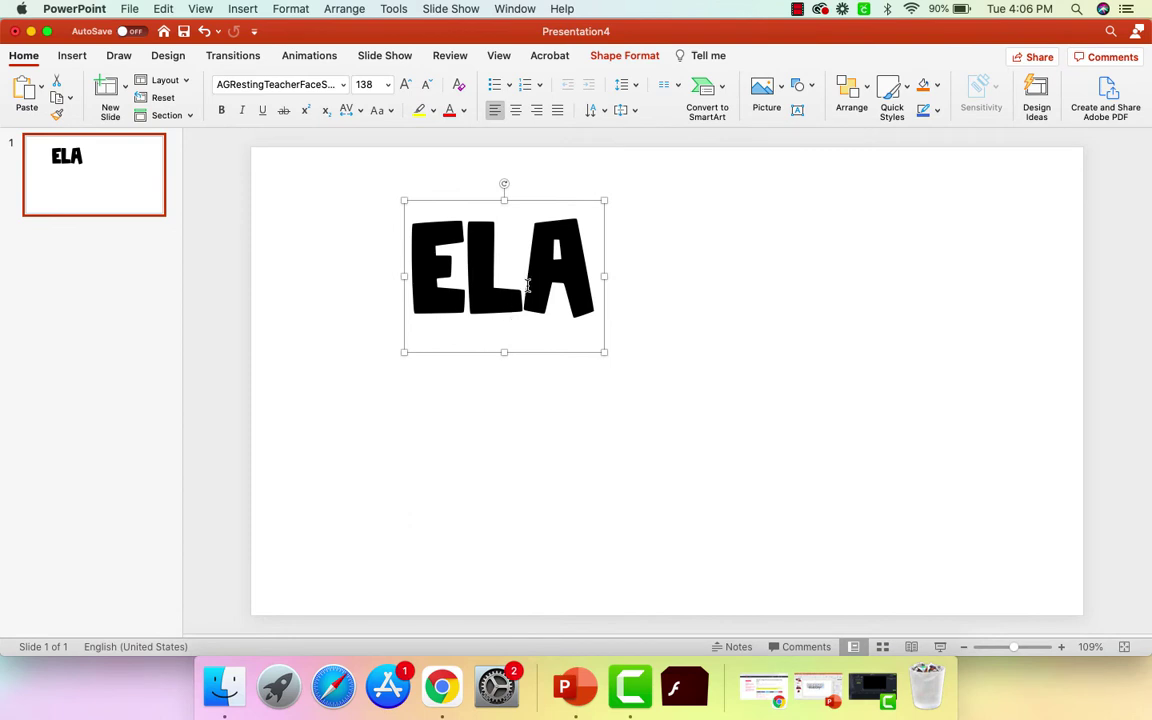
Step: Select the whole ELA text and give it a solid white text fill
double_click(527, 286)
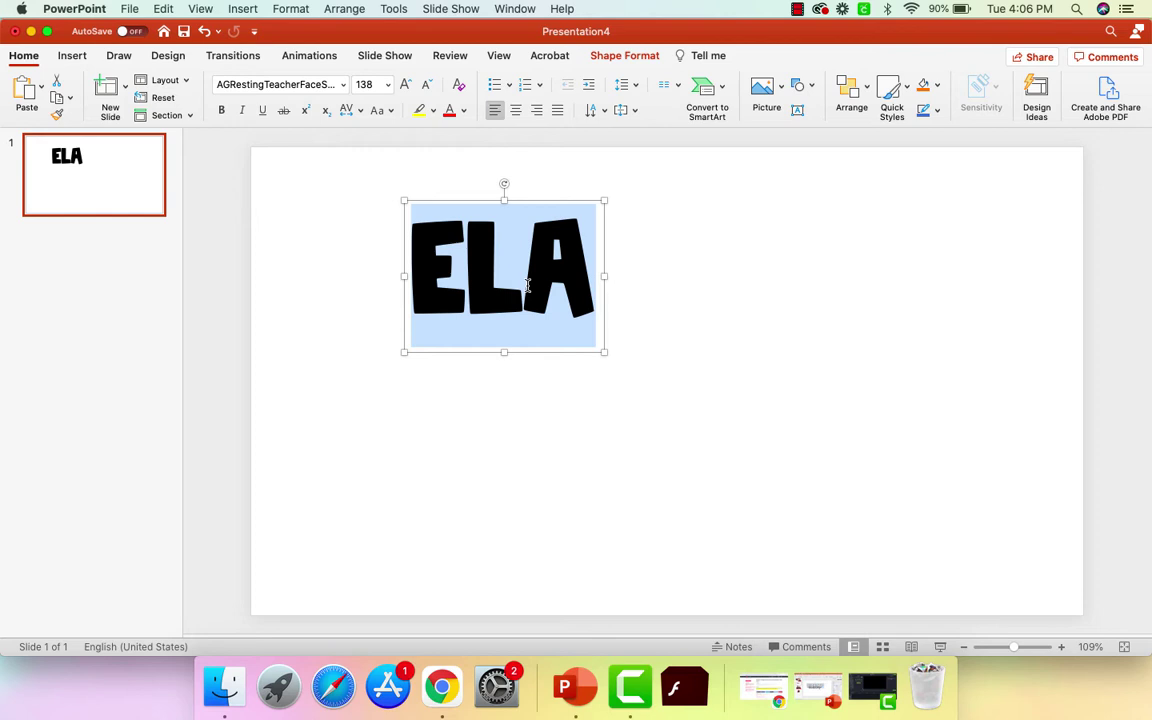
click(527, 286)
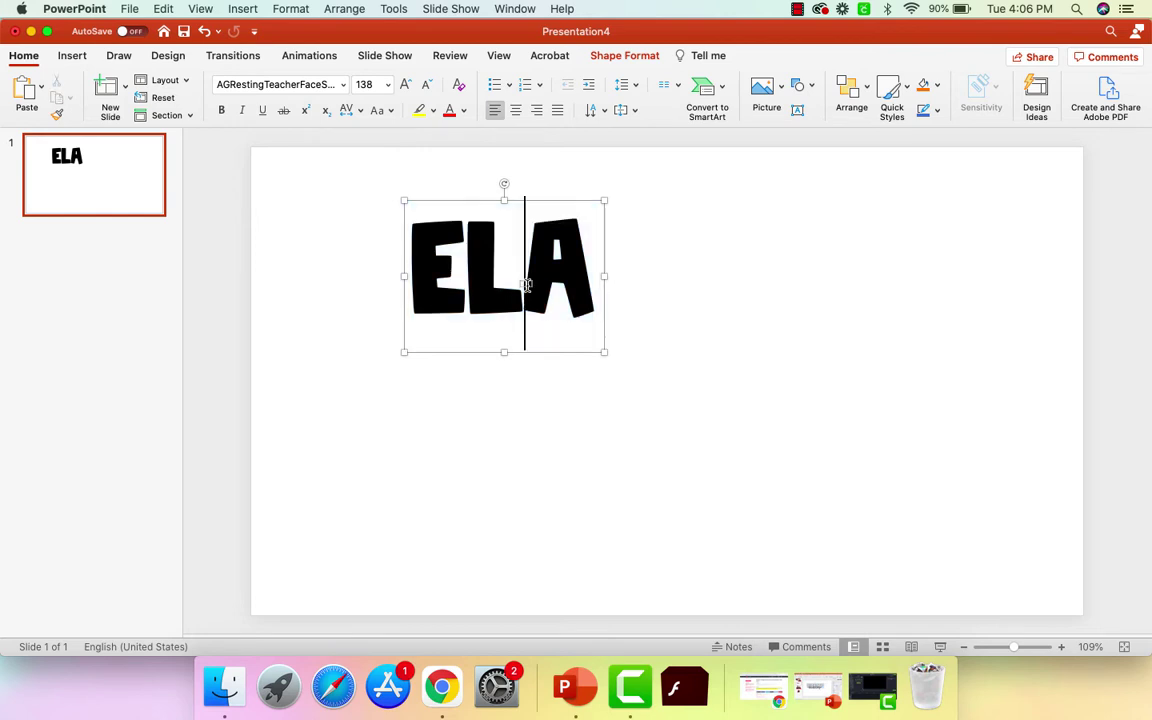
drag(527, 286, 370, 231)
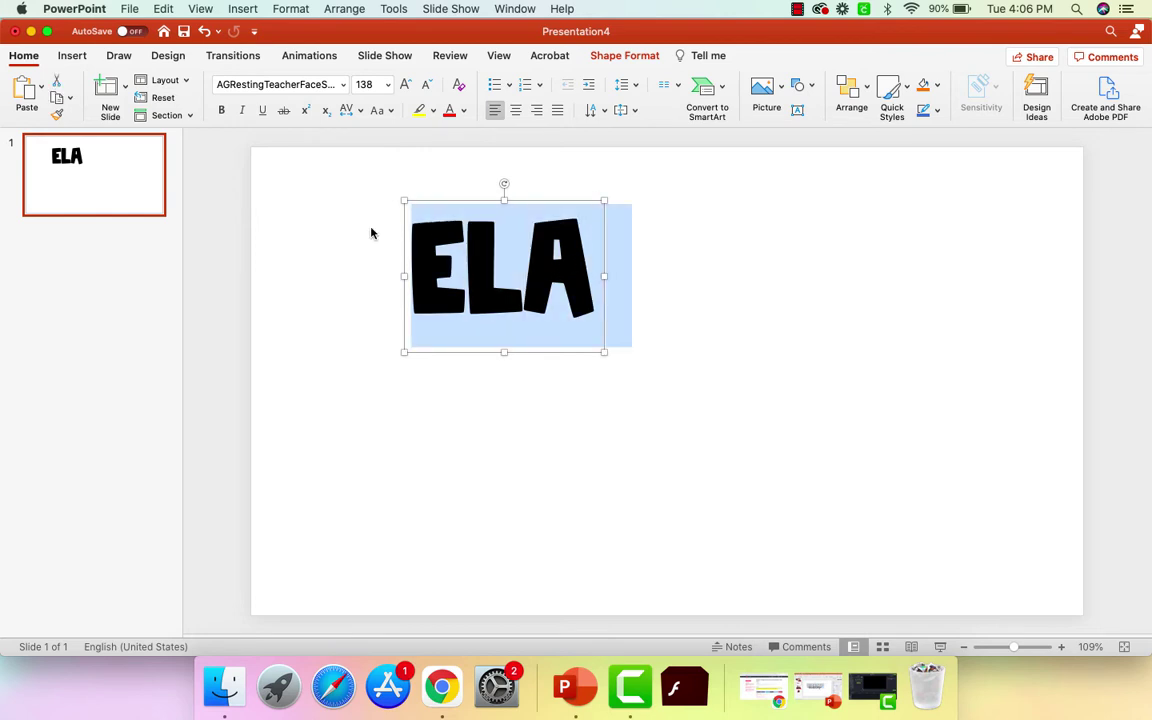
right_click(474, 293)
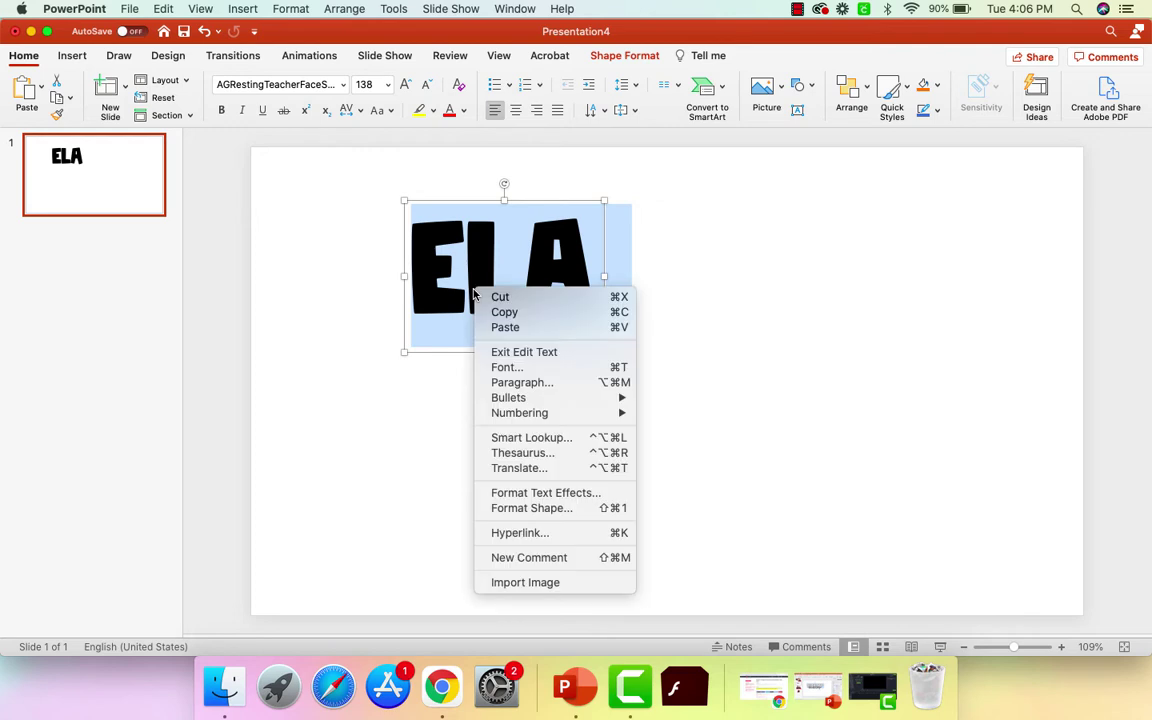
click(531, 494)
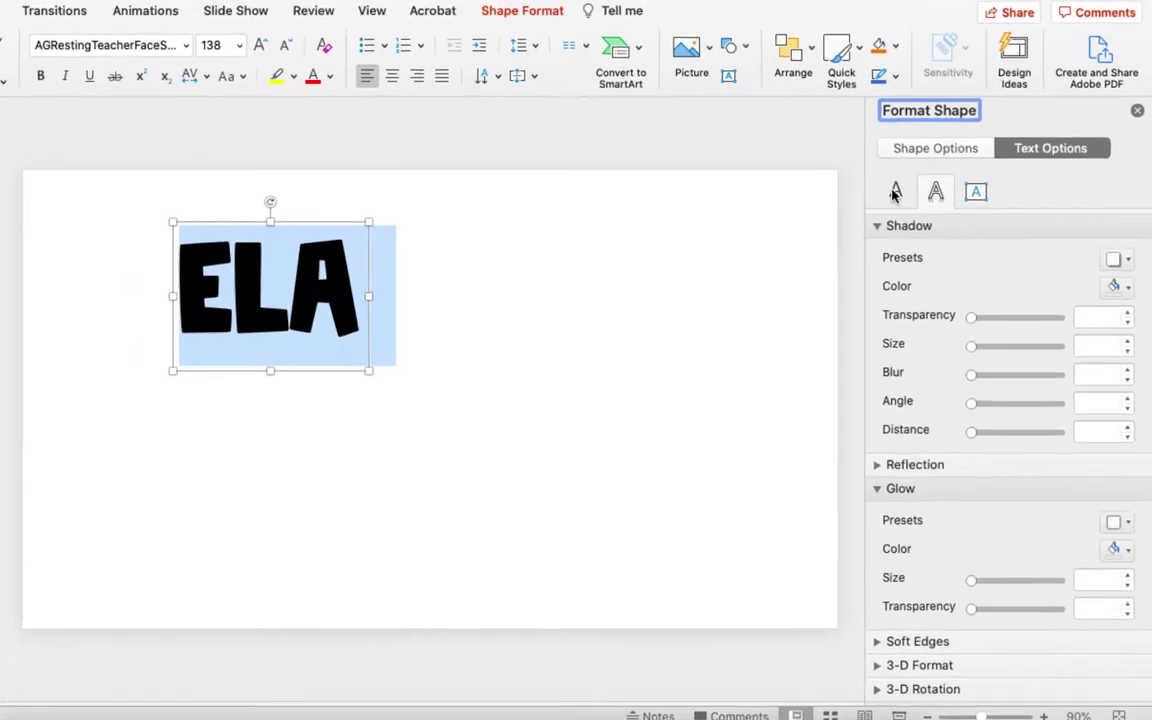
click(937, 207)
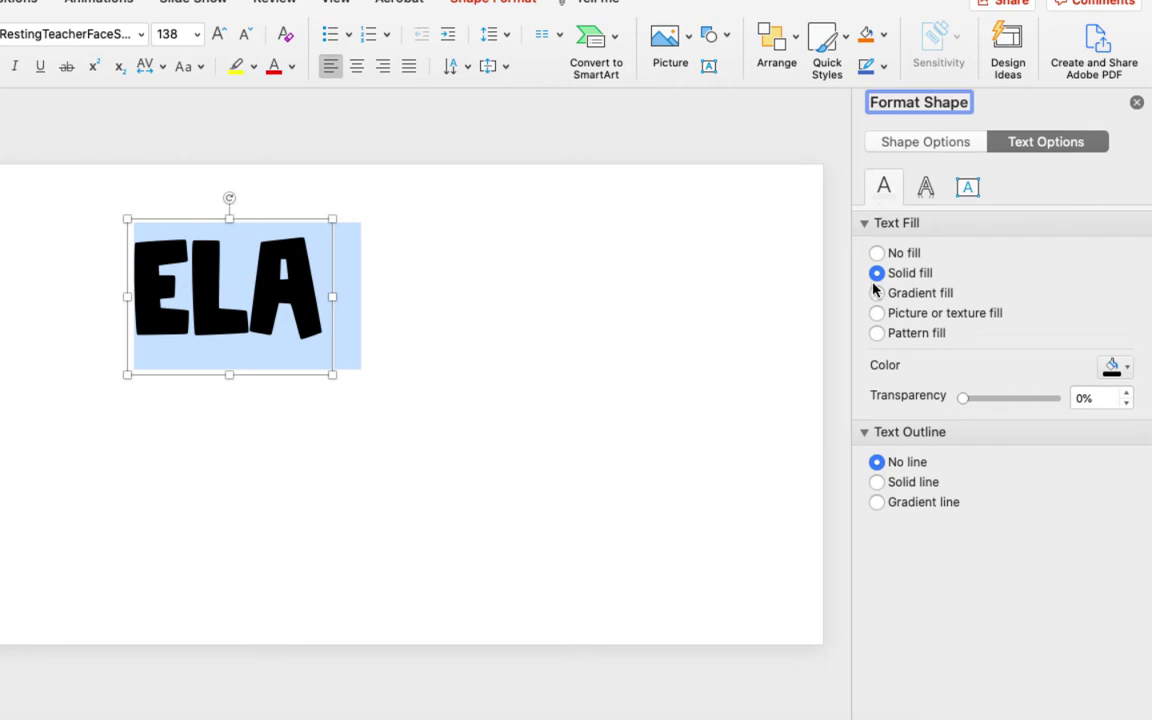
click(1125, 368)
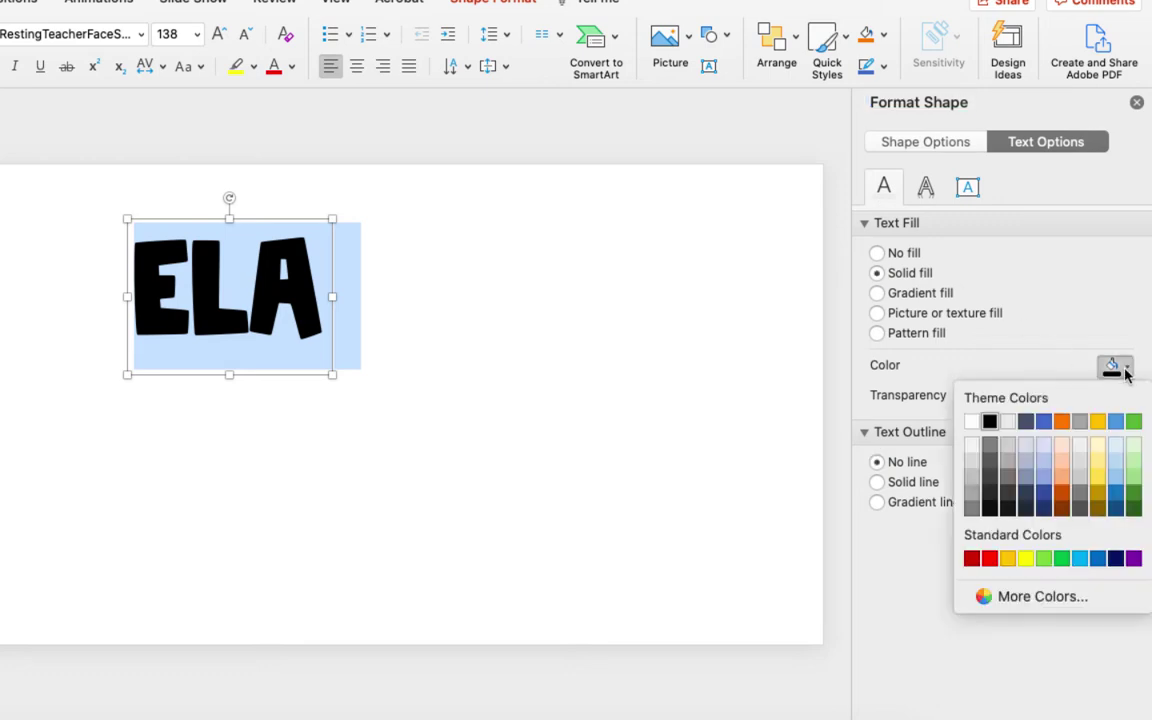
click(972, 423)
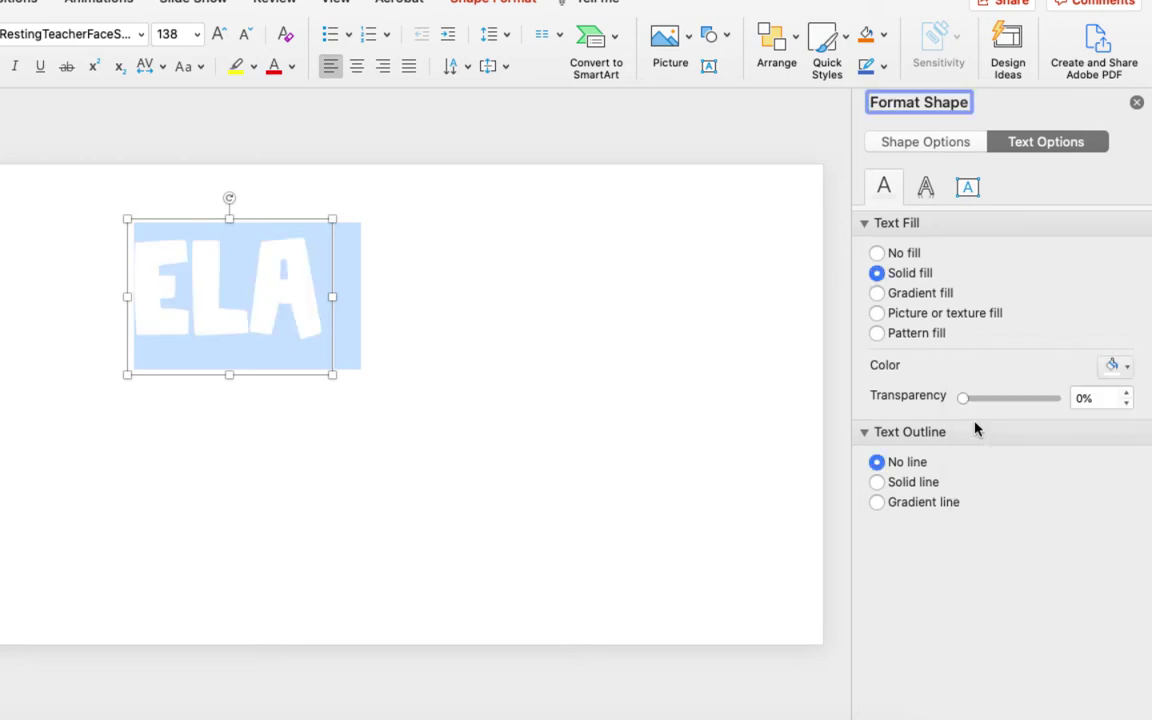
Step: Add a solid outline to the ELA text and increase its width to about 4.5 pt
click(877, 484)
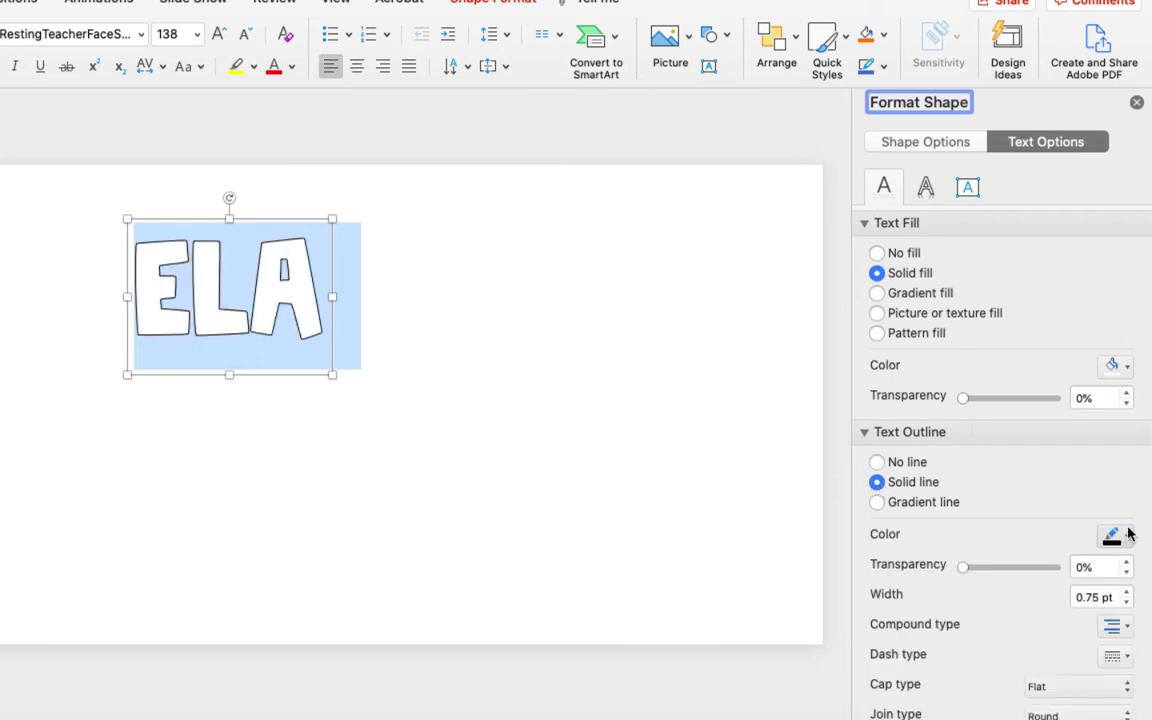
click(1126, 593)
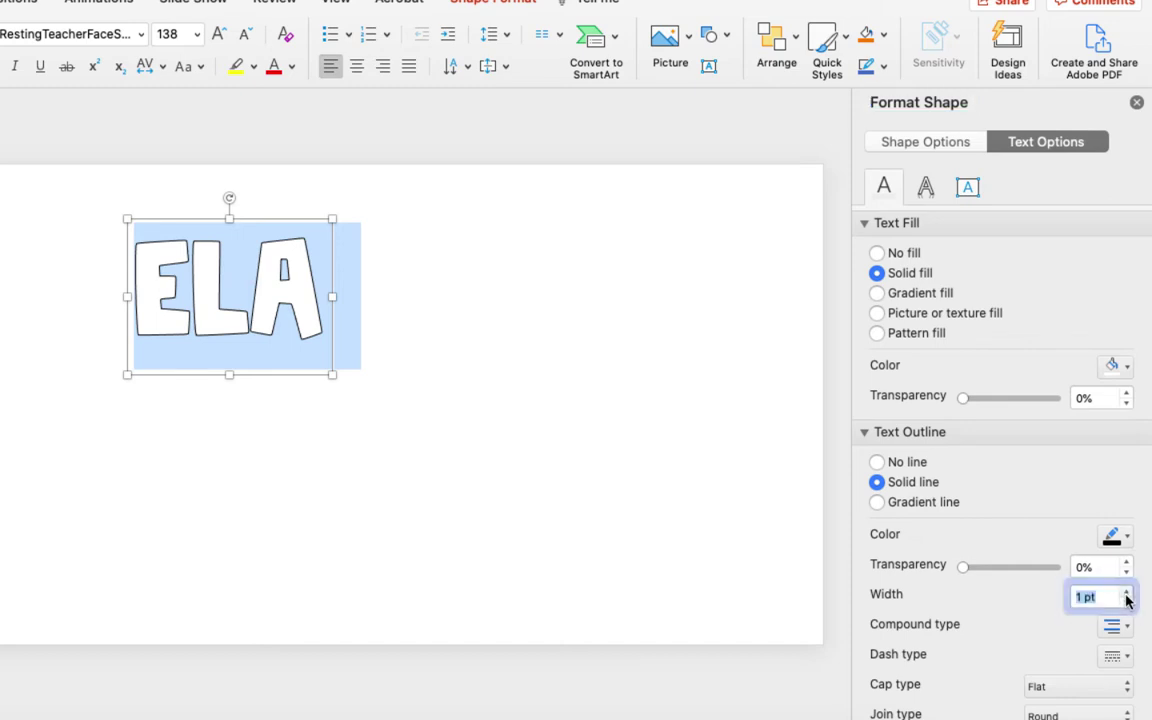
click(1126, 593)
click(1126, 593)
click(1126, 593)
click(1126, 593)
click(1126, 593)
click(1126, 593)
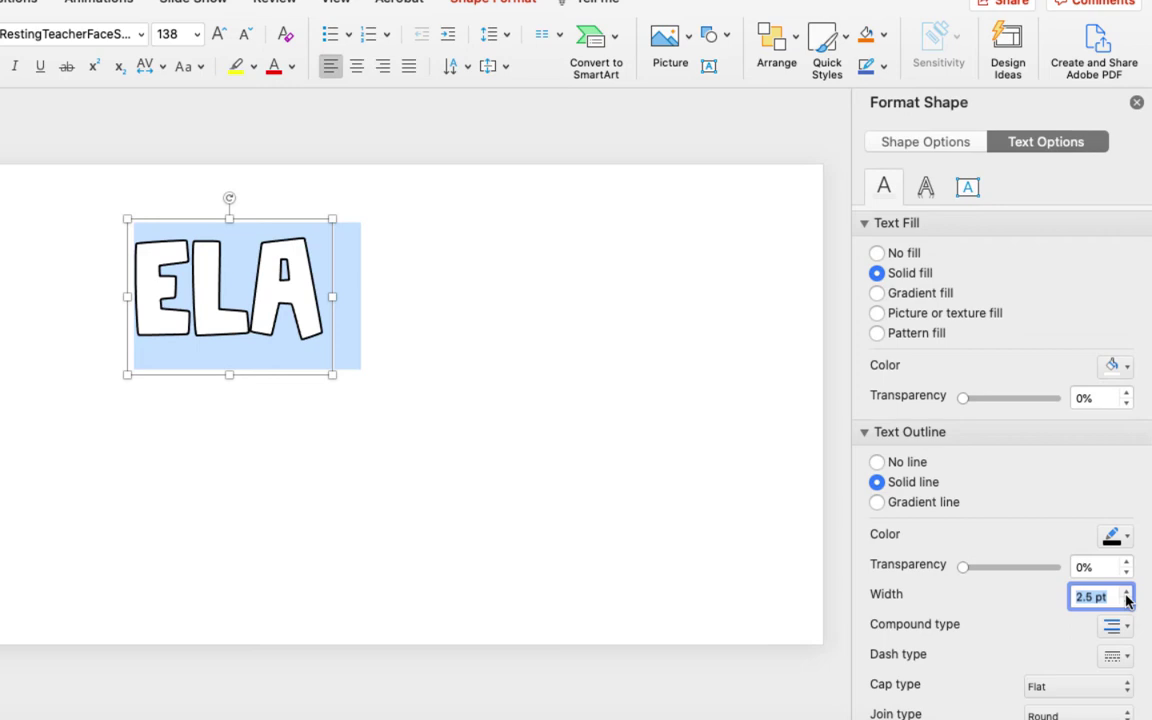
click(1126, 593)
click(1126, 593)
click(1126, 593)
click(1126, 593)
click(1126, 593)
click(1126, 593)
click(1126, 593)
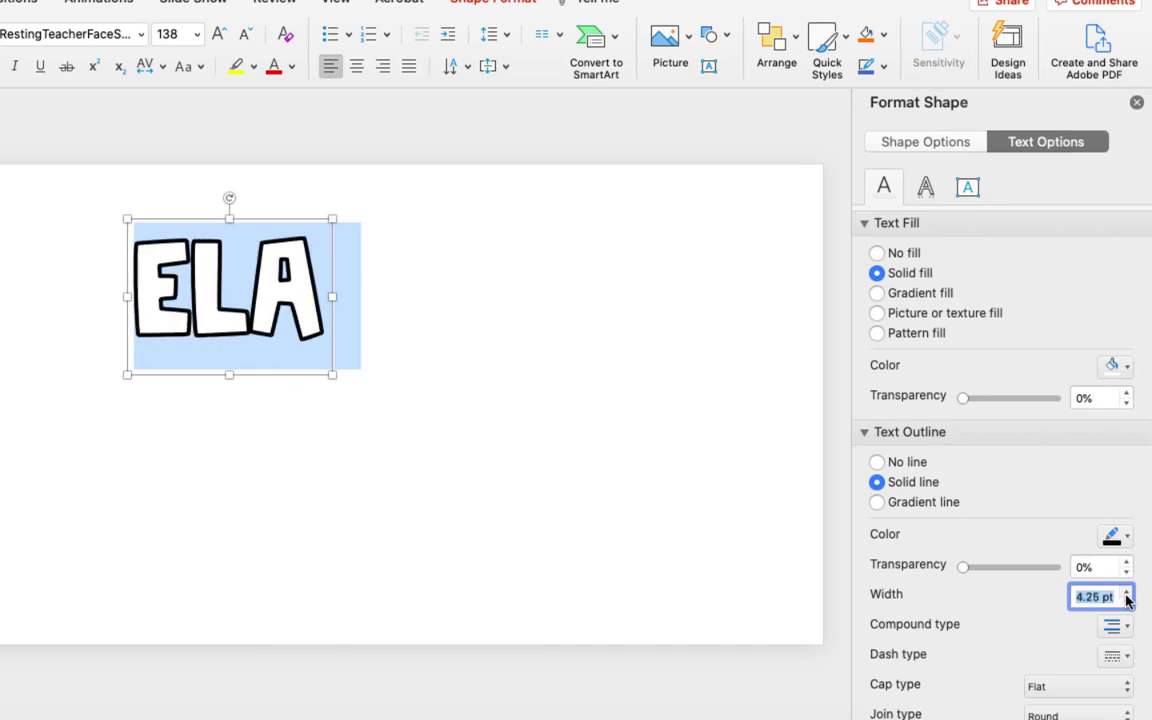
click(1126, 593)
Step: Apply a white text shadow to the ELA text with 60% transparency
click(925, 187)
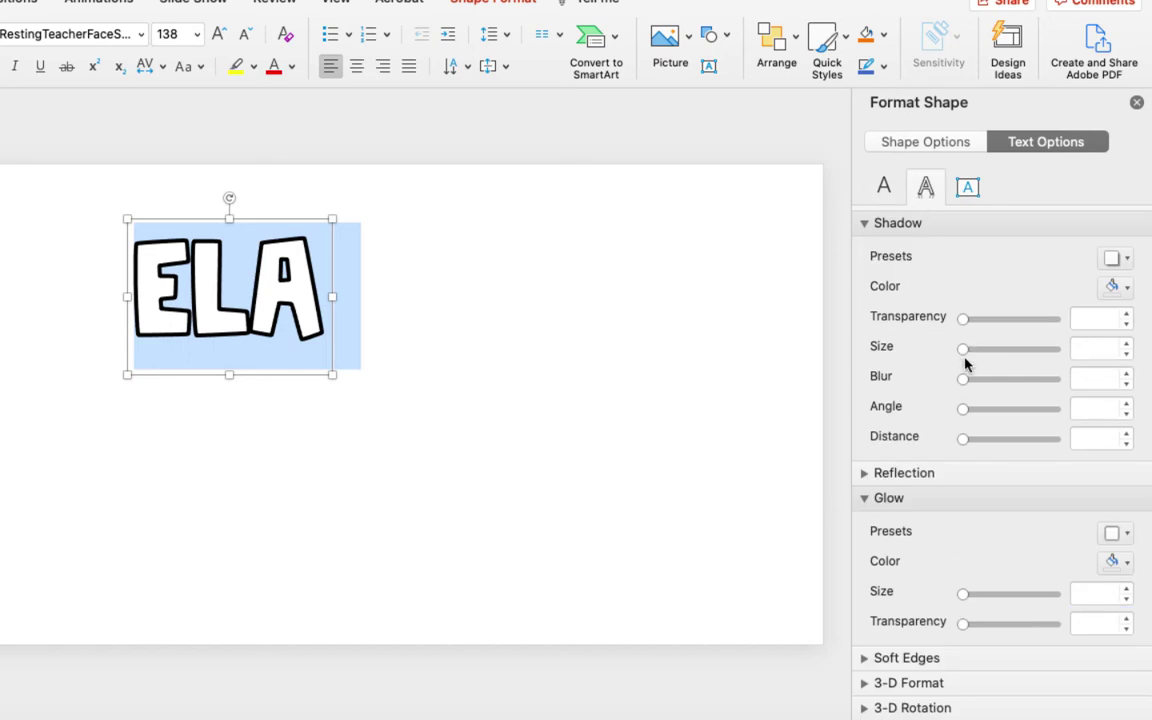
click(1117, 286)
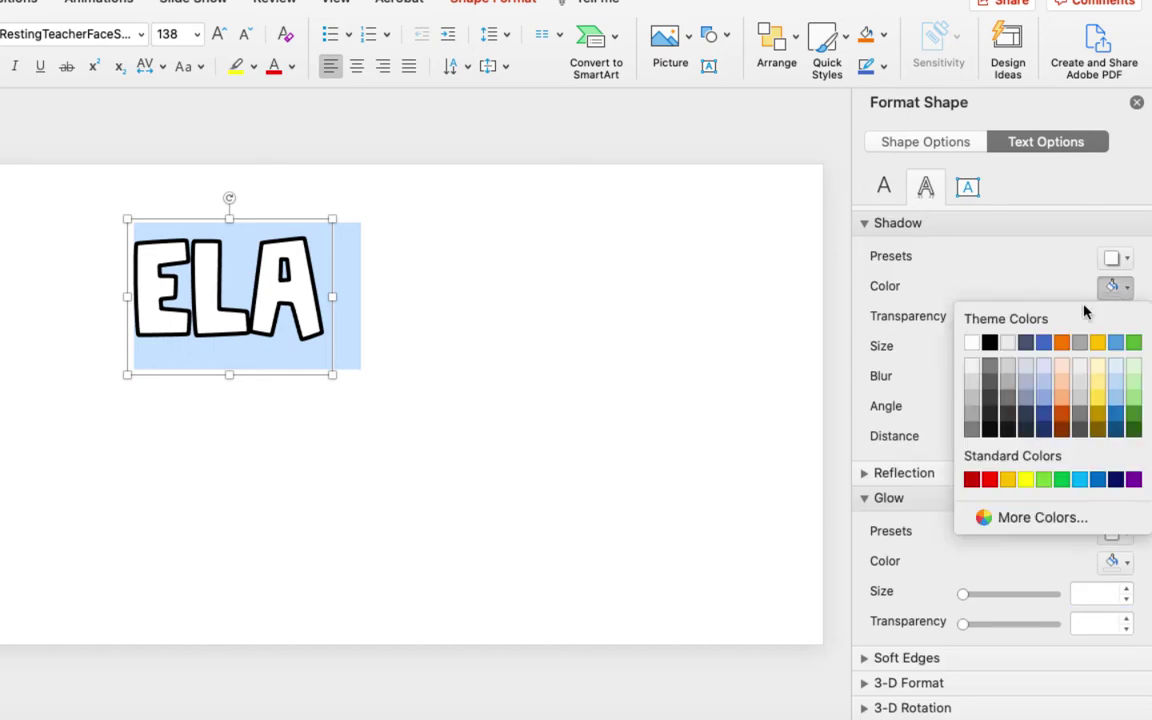
click(975, 345)
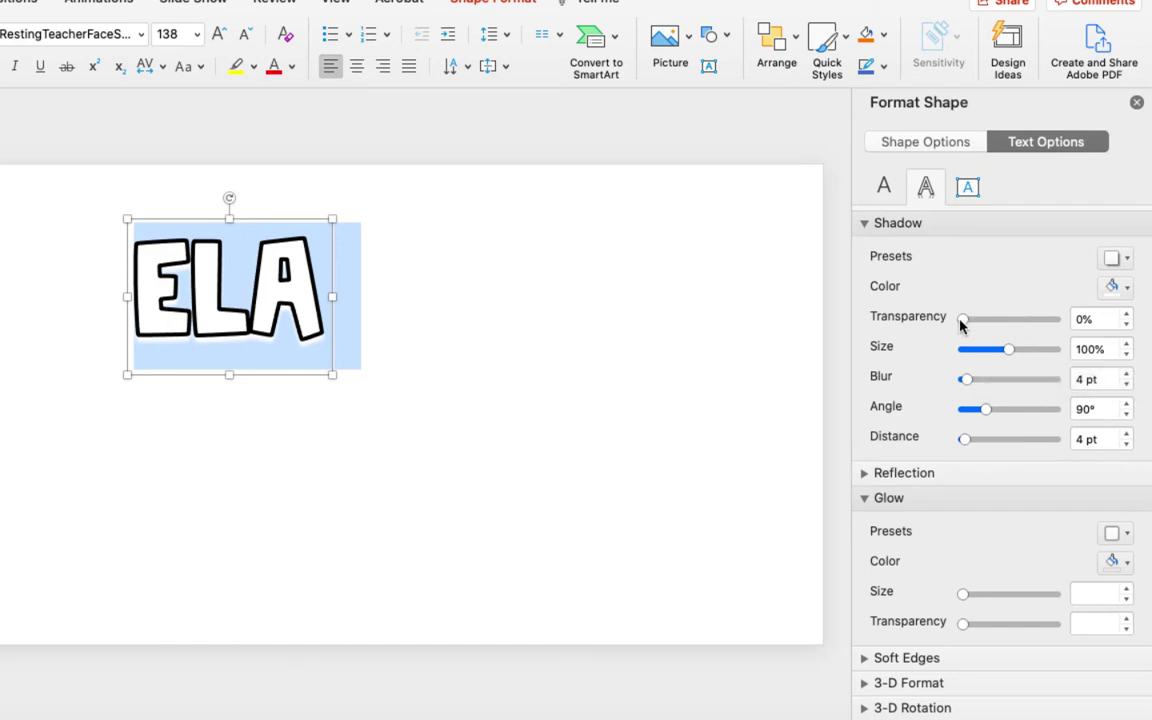
drag(962, 321, 1019, 328)
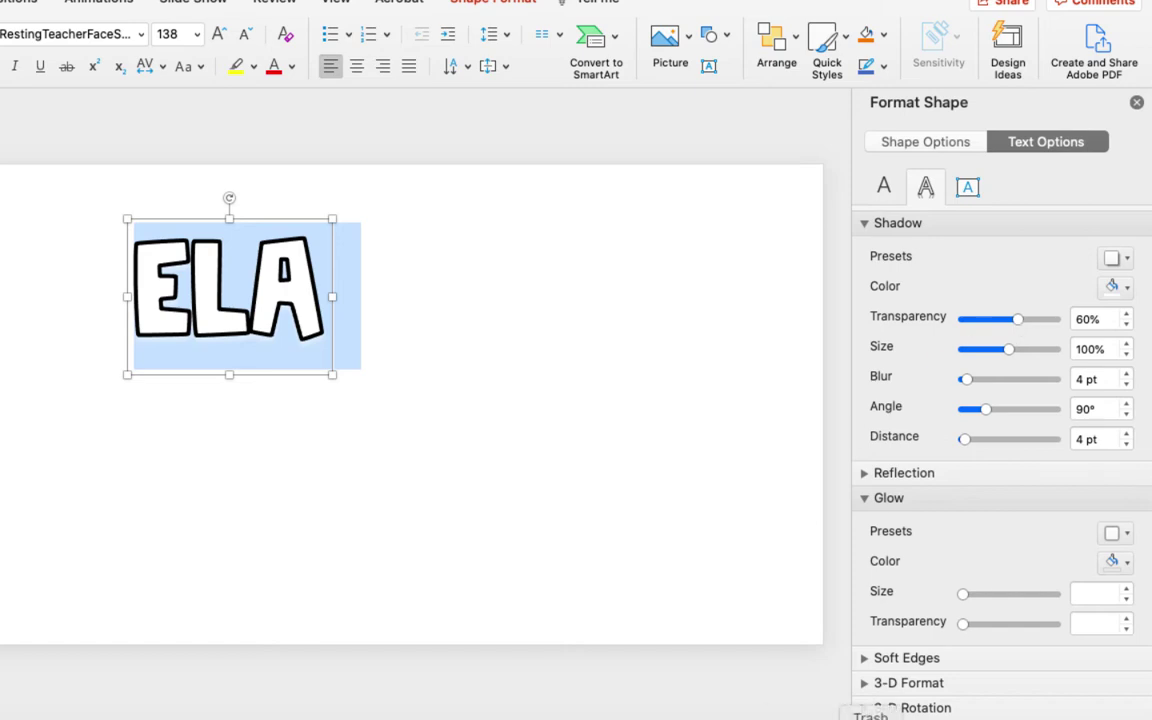
Step: Apply a white glow to the ELA text and set the glow size to 8 pt
click(1124, 562)
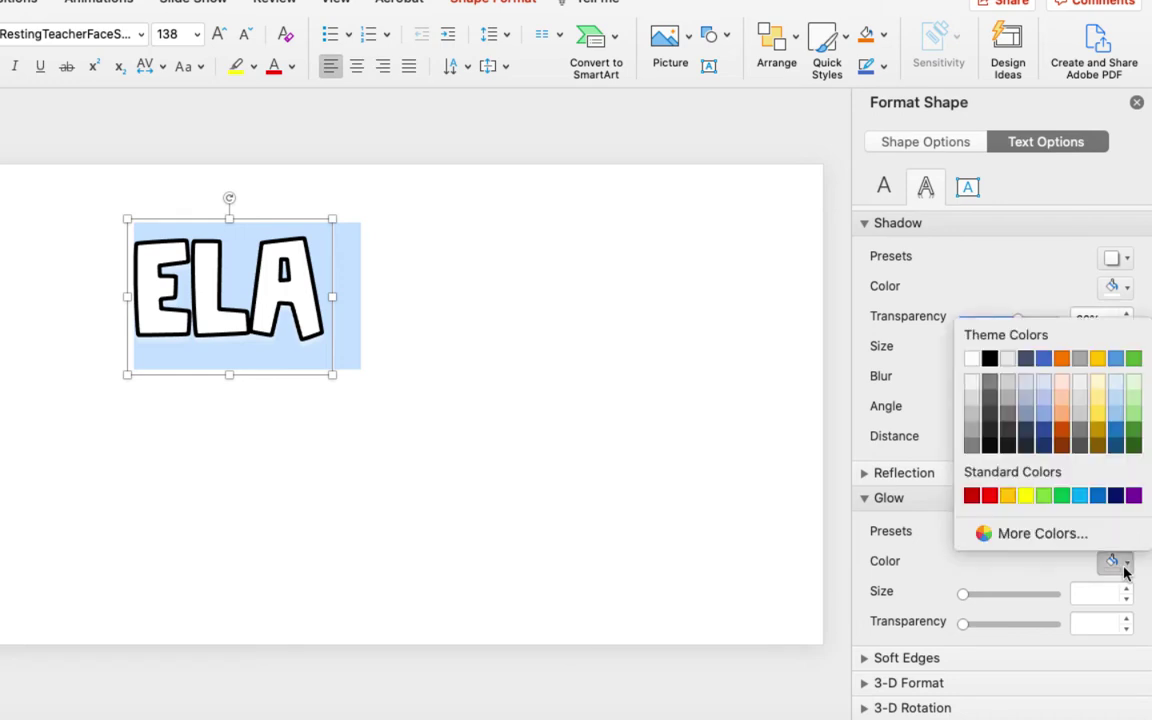
click(972, 358)
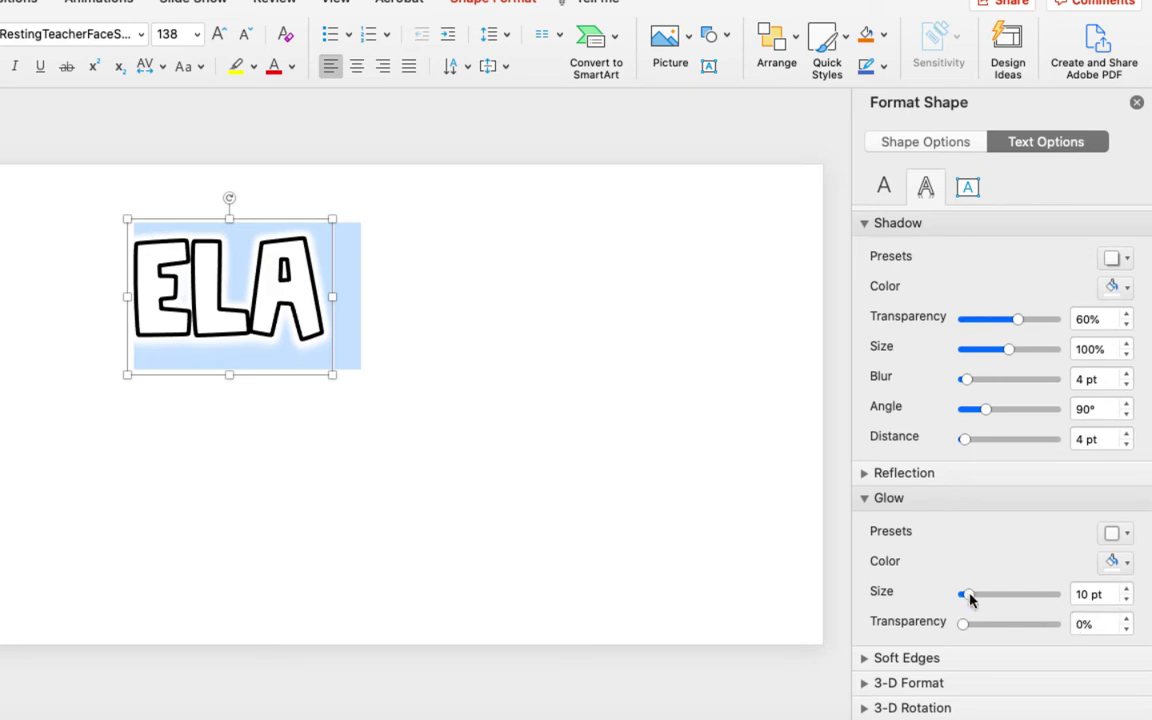
drag(971, 598, 970, 598)
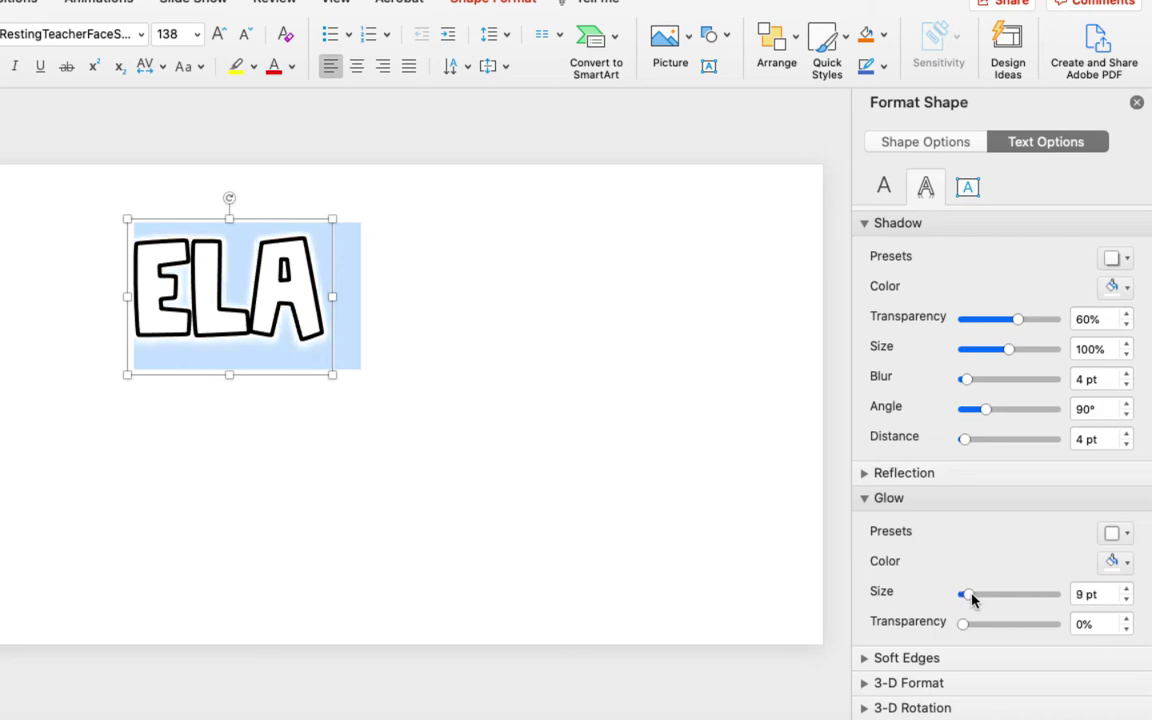
drag(972, 598, 966, 597)
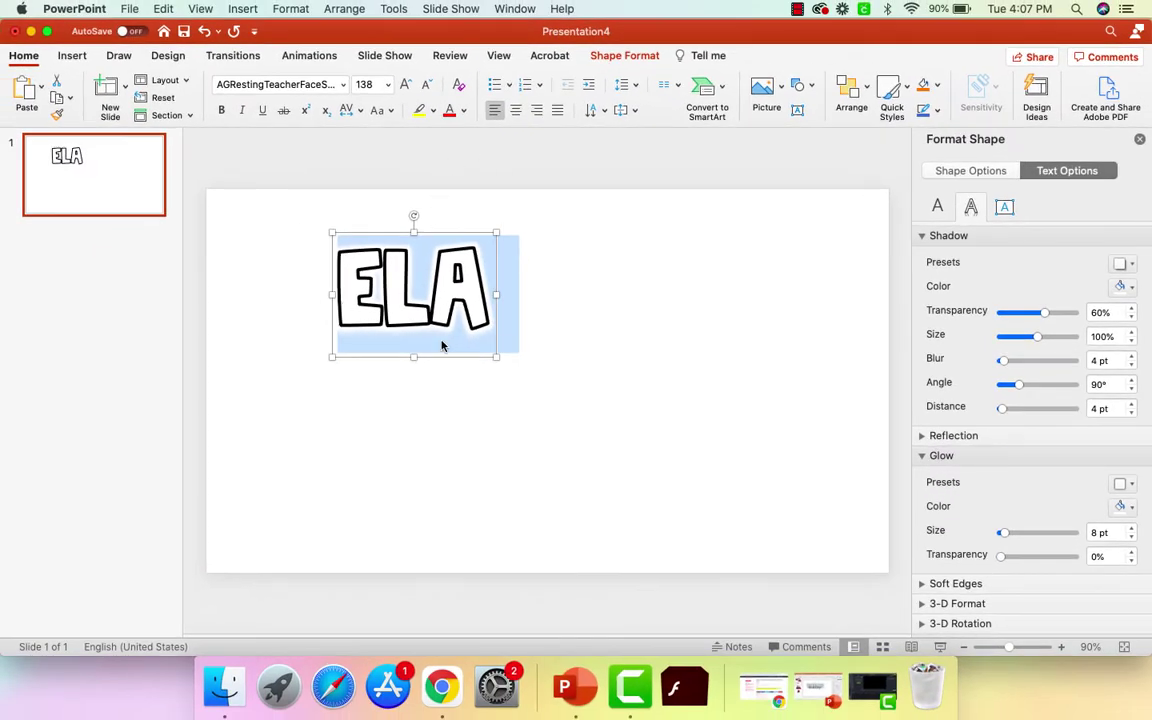
click(30, 31)
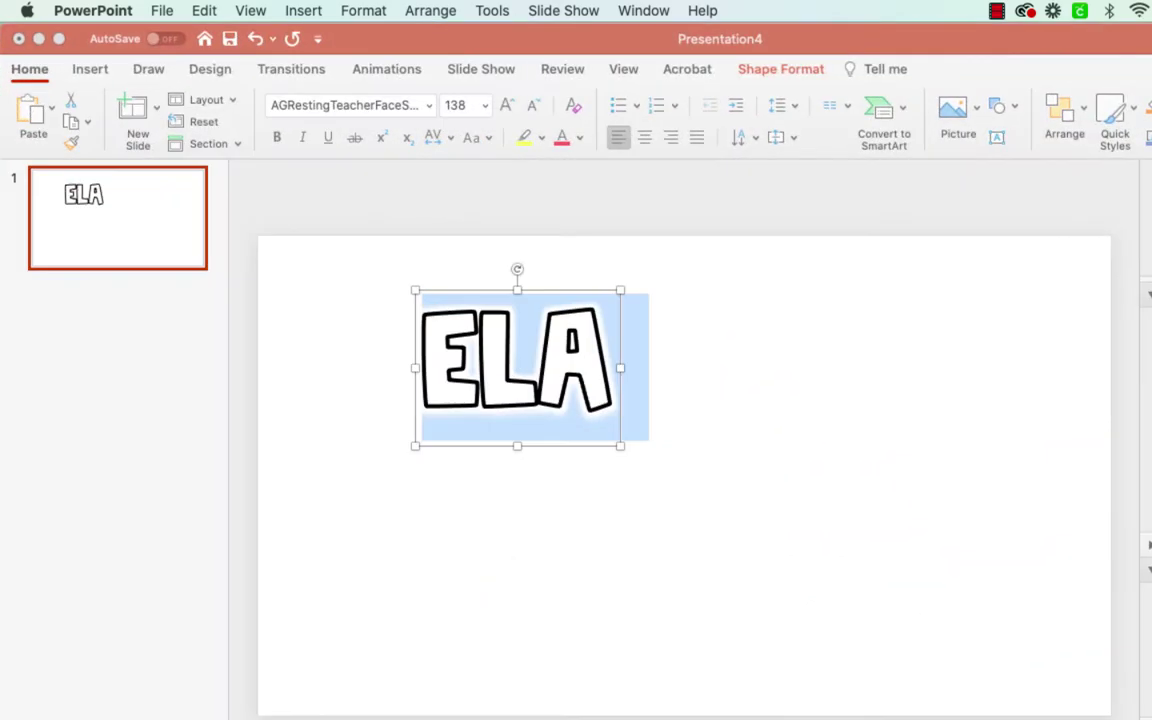
Step: Duplicate the ELA text box and place the copy directly below the original
click(531, 446)
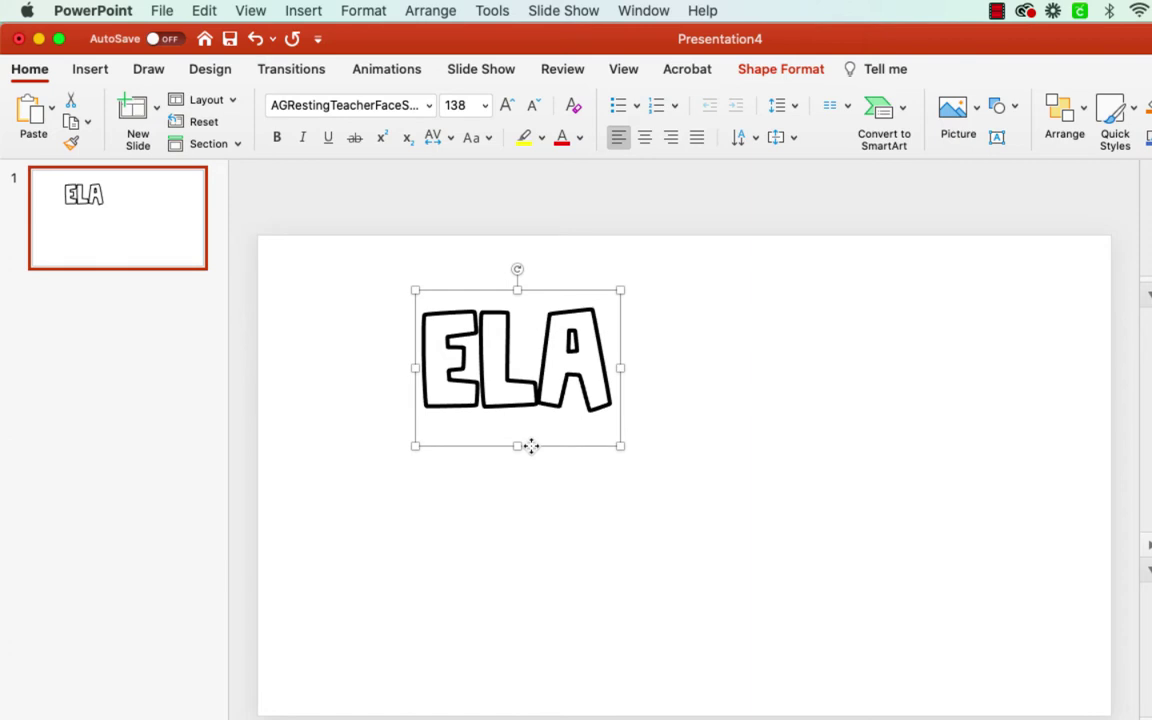
key(super+v)
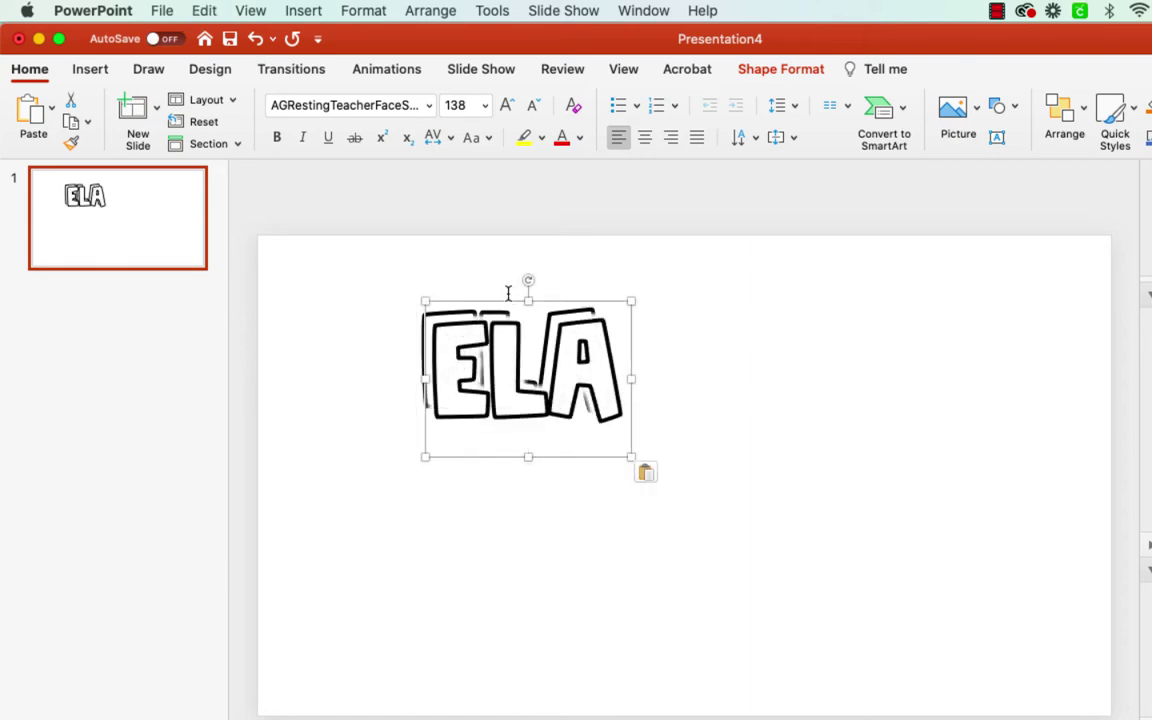
drag(512, 303, 505, 419)
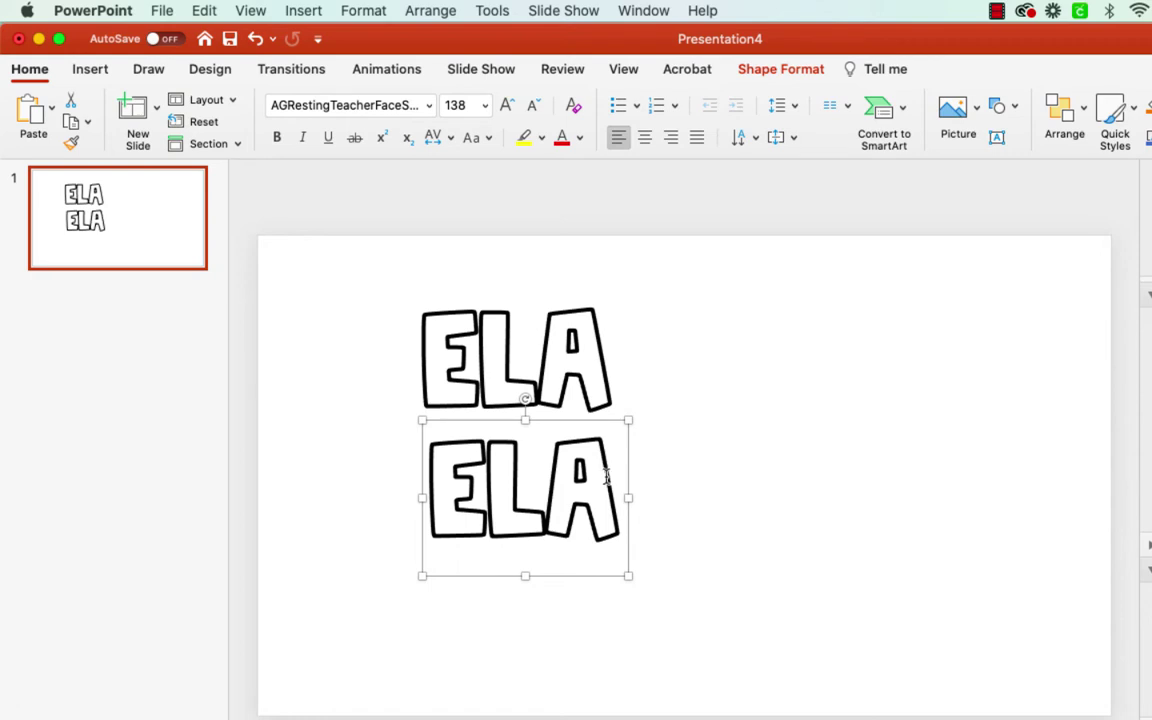
Step: Change the font of the lower ELA copy to AGStruggleBus
drag(610, 490, 314, 391)
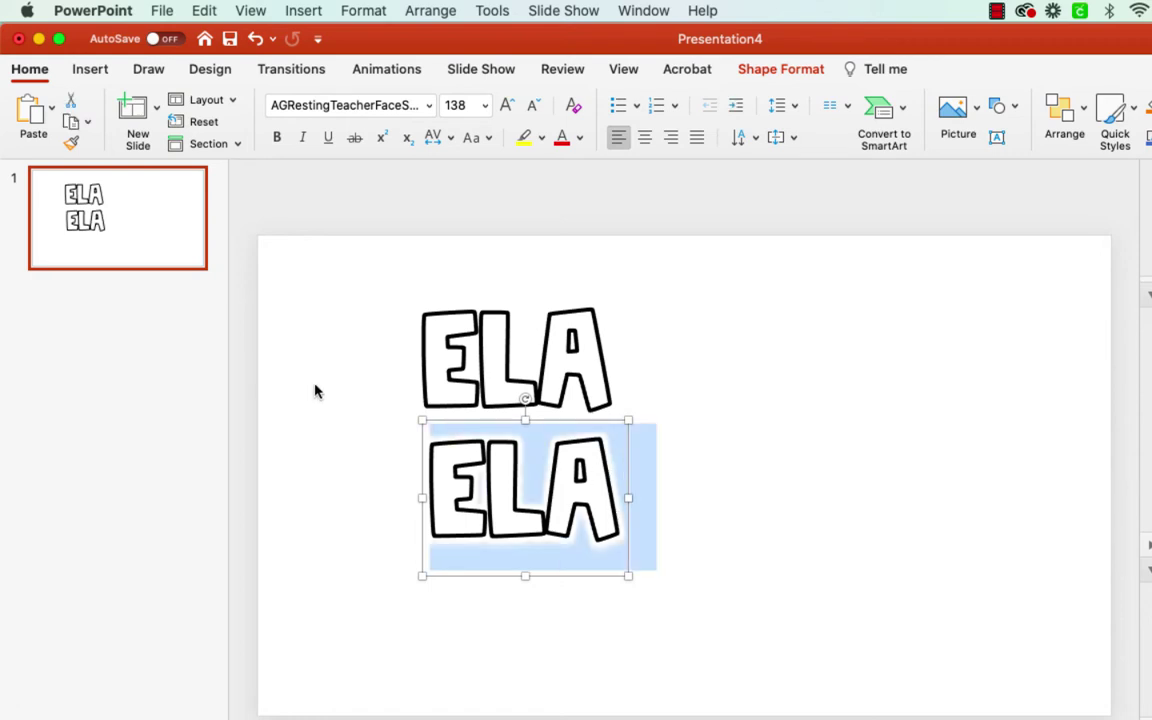
click(428, 105)
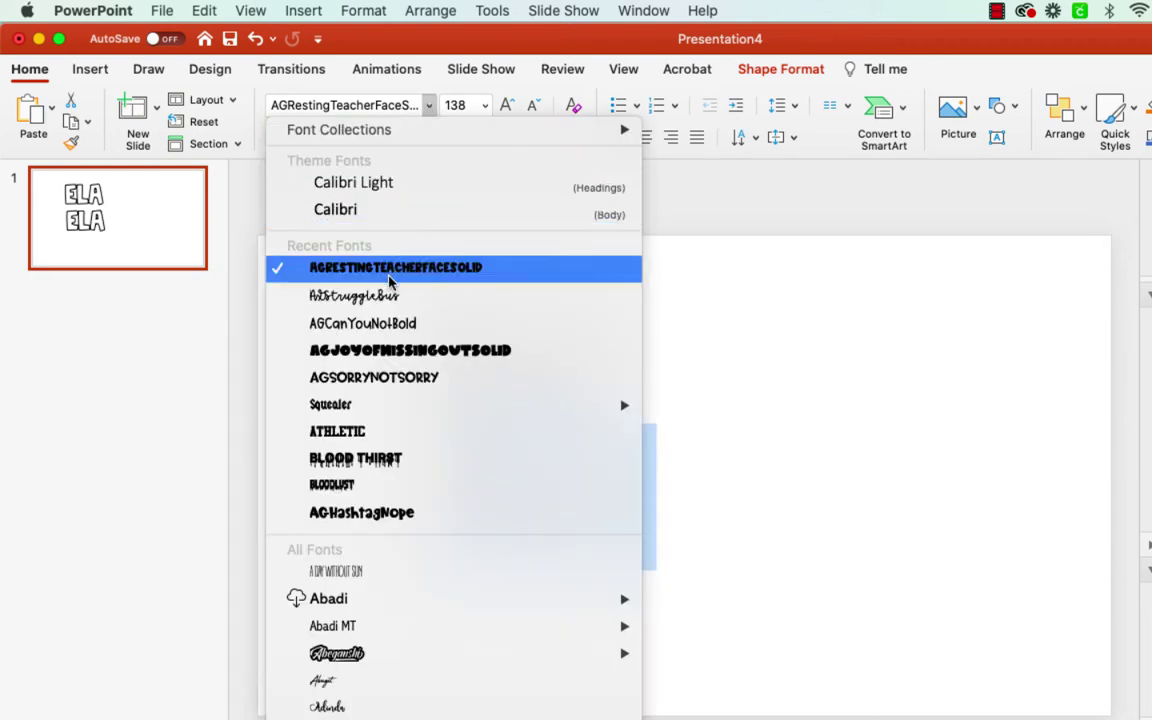
click(458, 297)
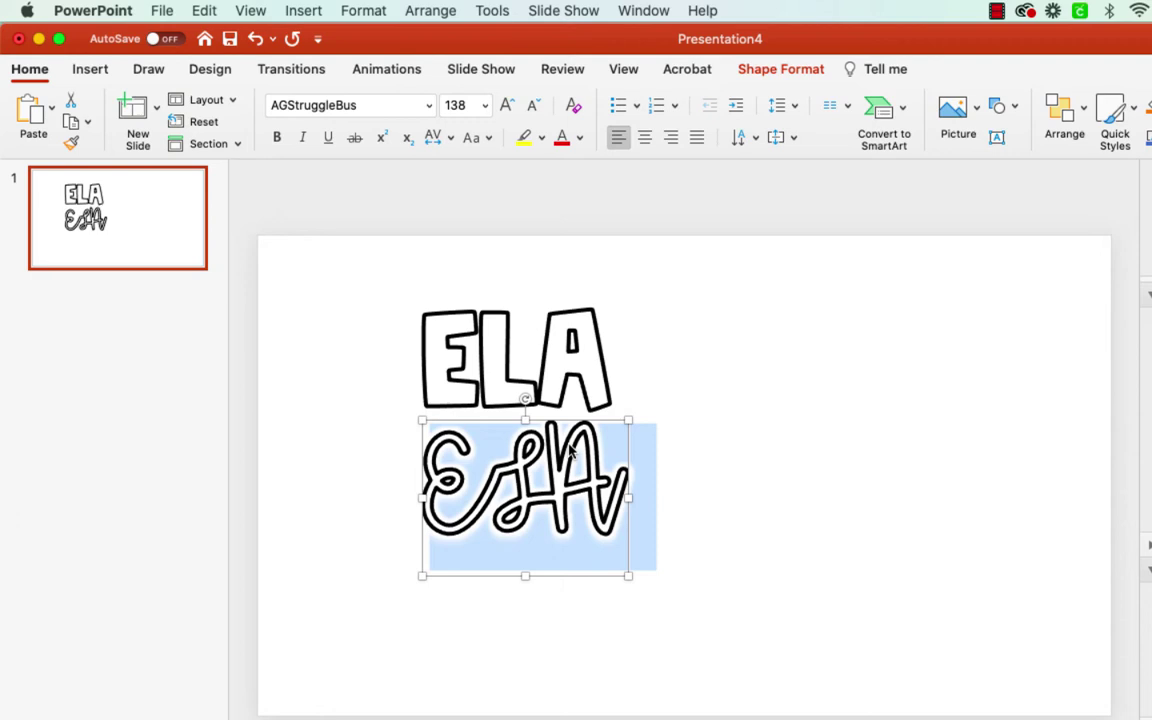
Step: Replace the text of the lower copy with lowercase "ela" and reduce its font size to 115
text(ela)
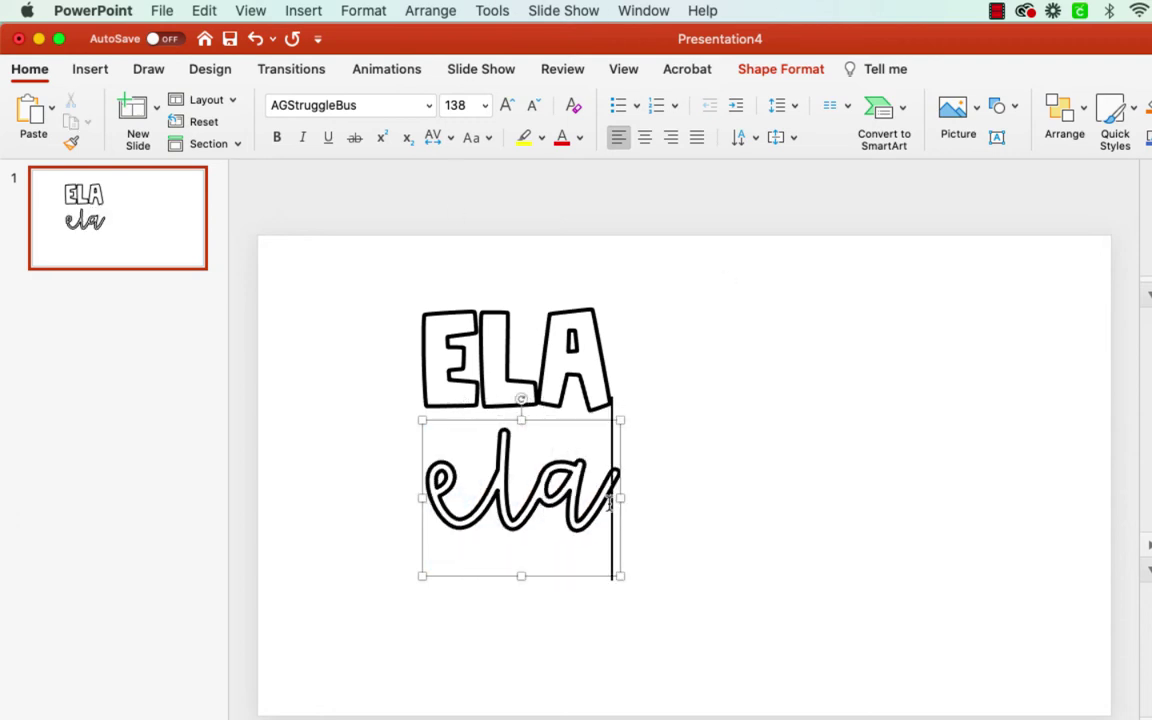
drag(610, 503, 425, 470)
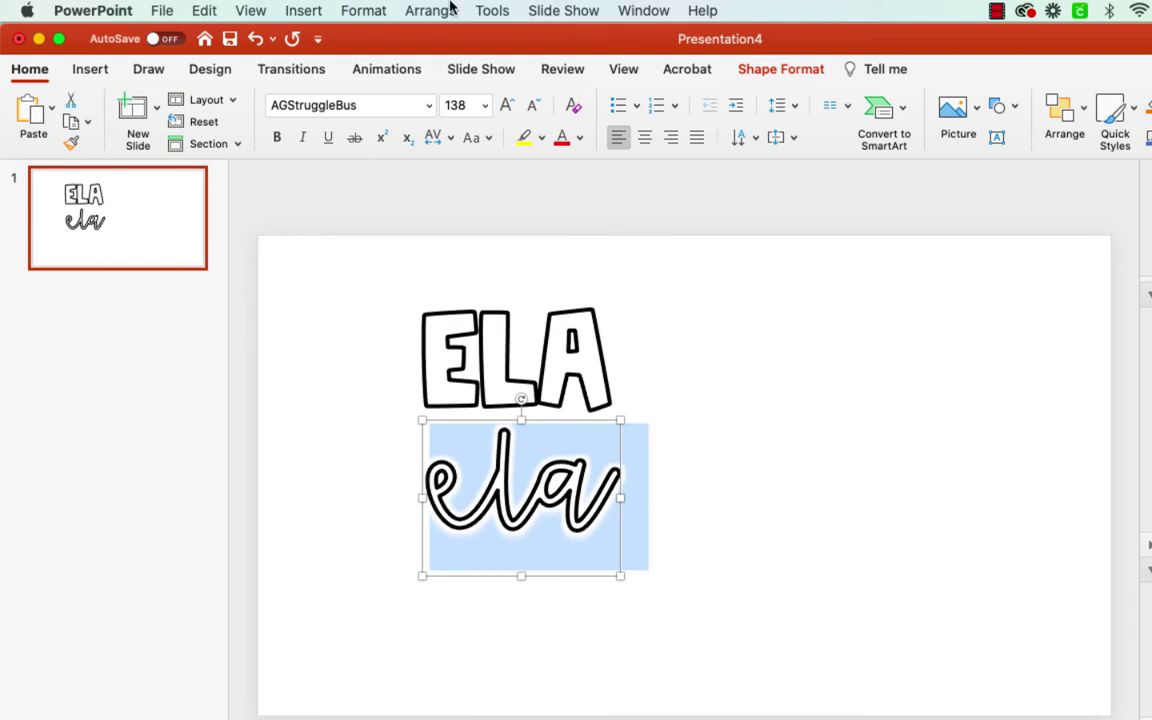
click(533, 105)
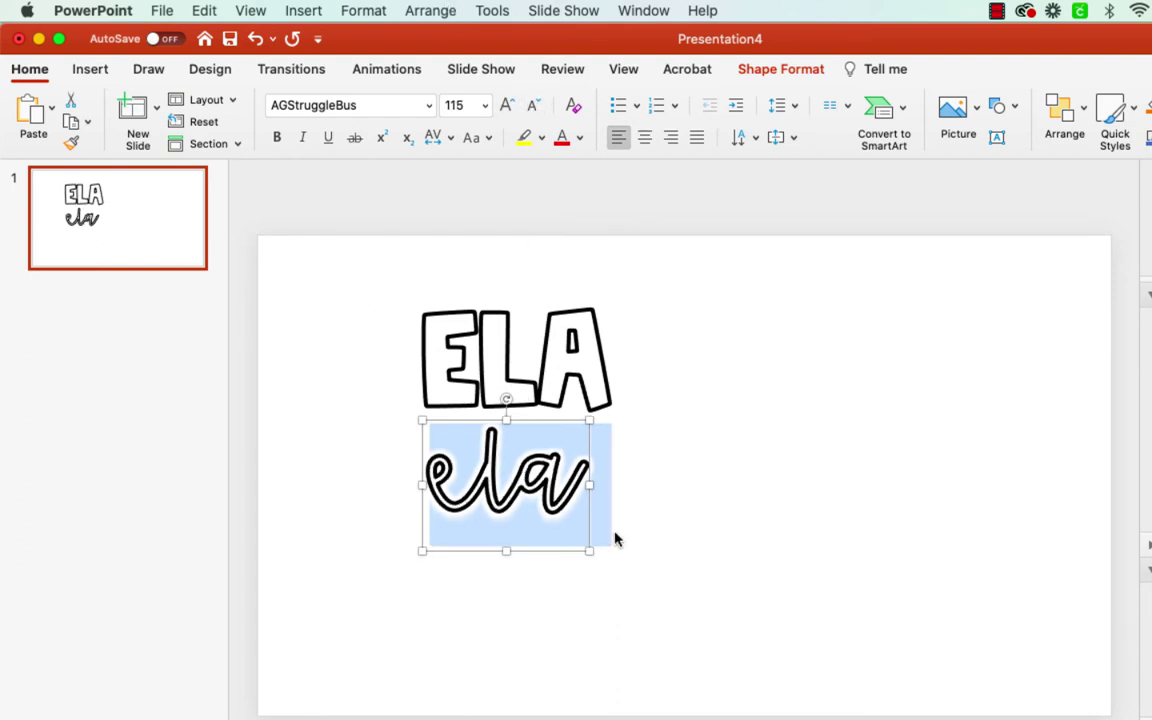
Step: Move the script "ela" text up so it is centered over the lower part of the block-letter ELA
drag(521, 424, 520, 345)
click(598, 589)
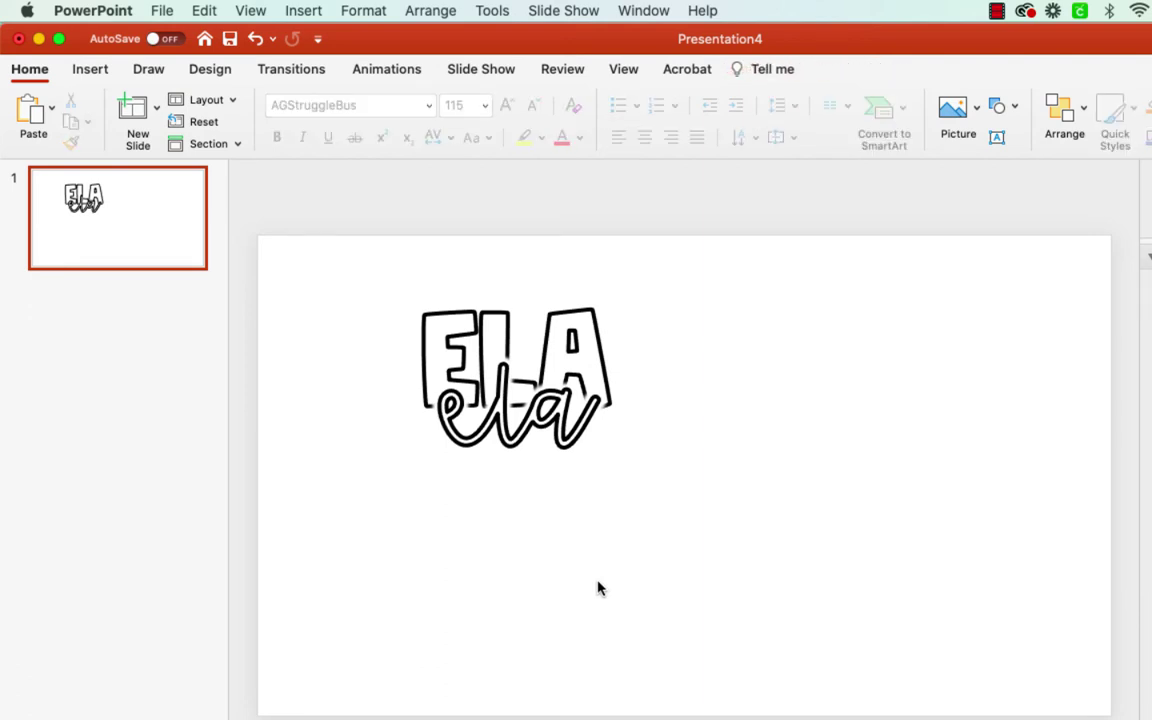
click(468, 378)
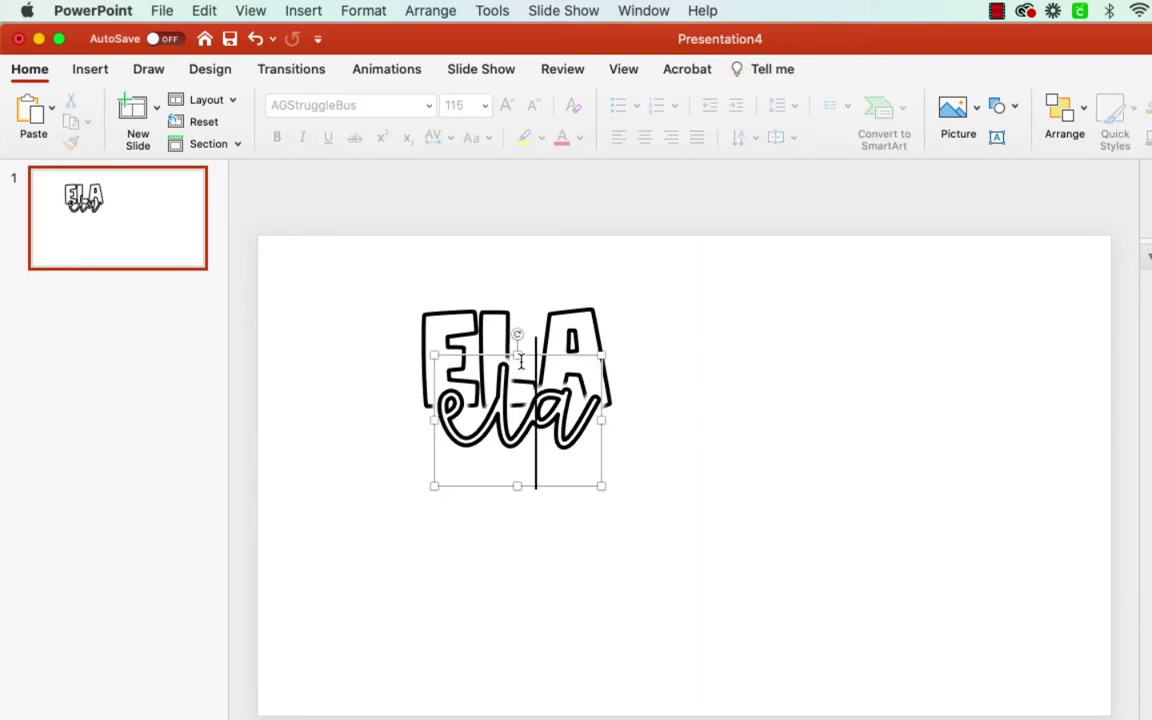
drag(522, 357, 527, 358)
click(818, 606)
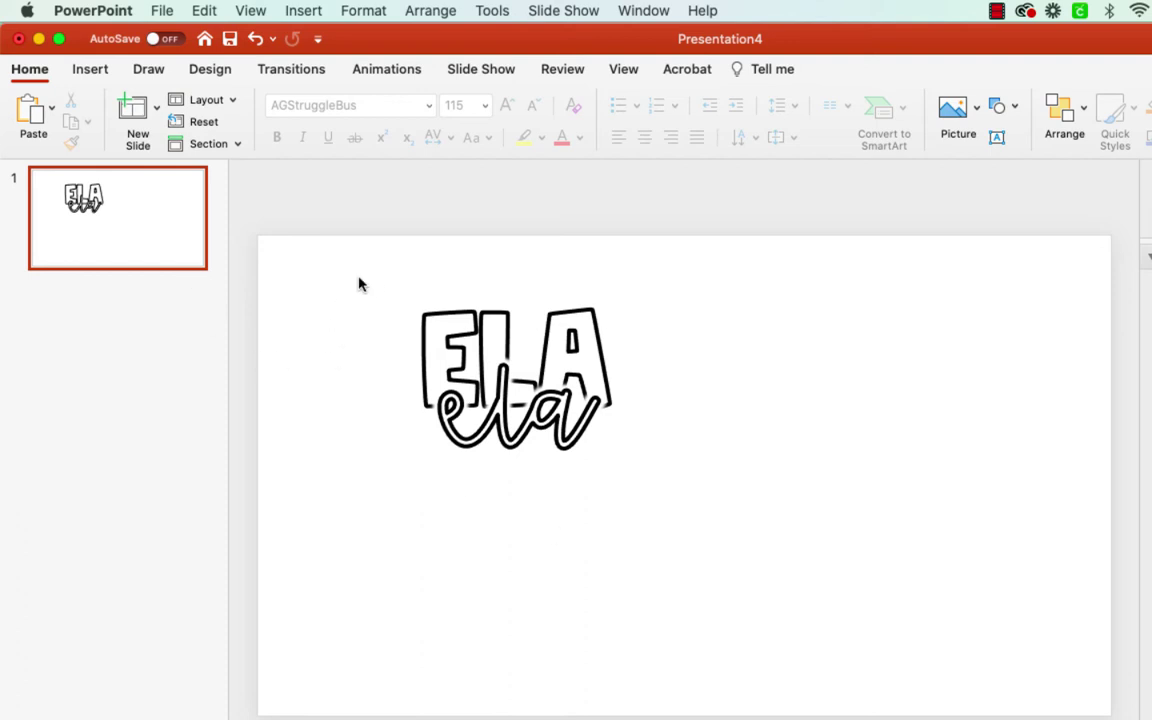
Step: Select both ELA text boxes together and minimize the presentation to show the desktop
drag(359, 278, 725, 509)
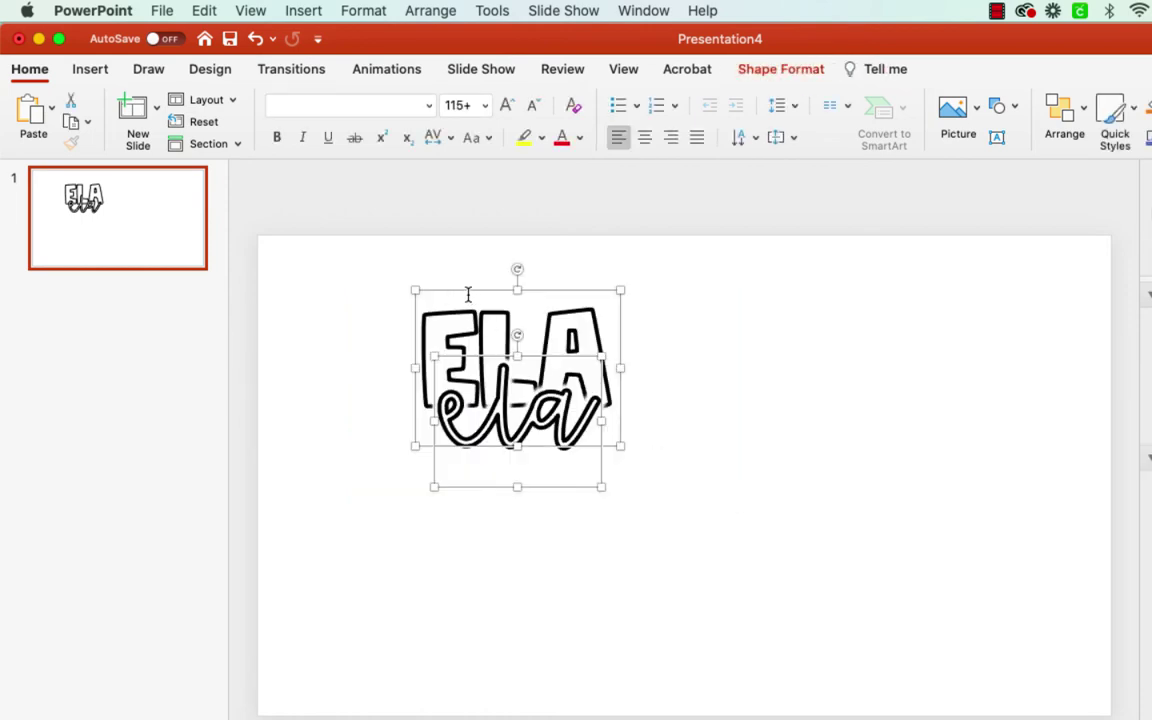
key(super+z)
click(38, 39)
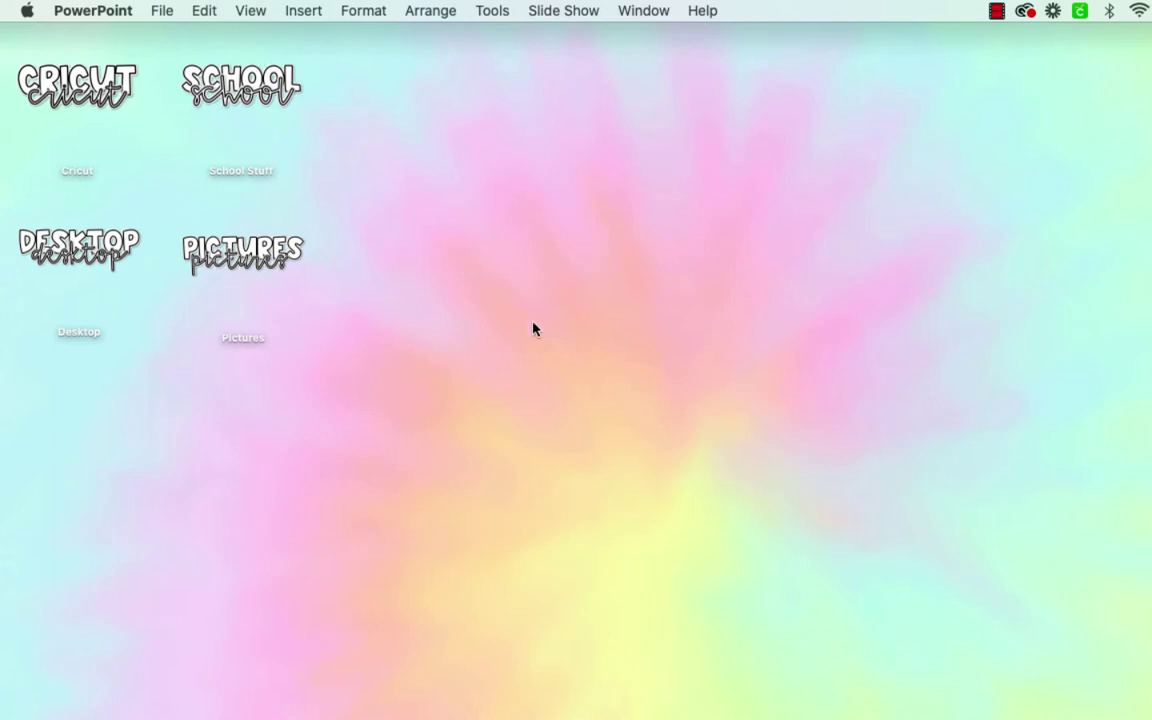
right_click(826, 488)
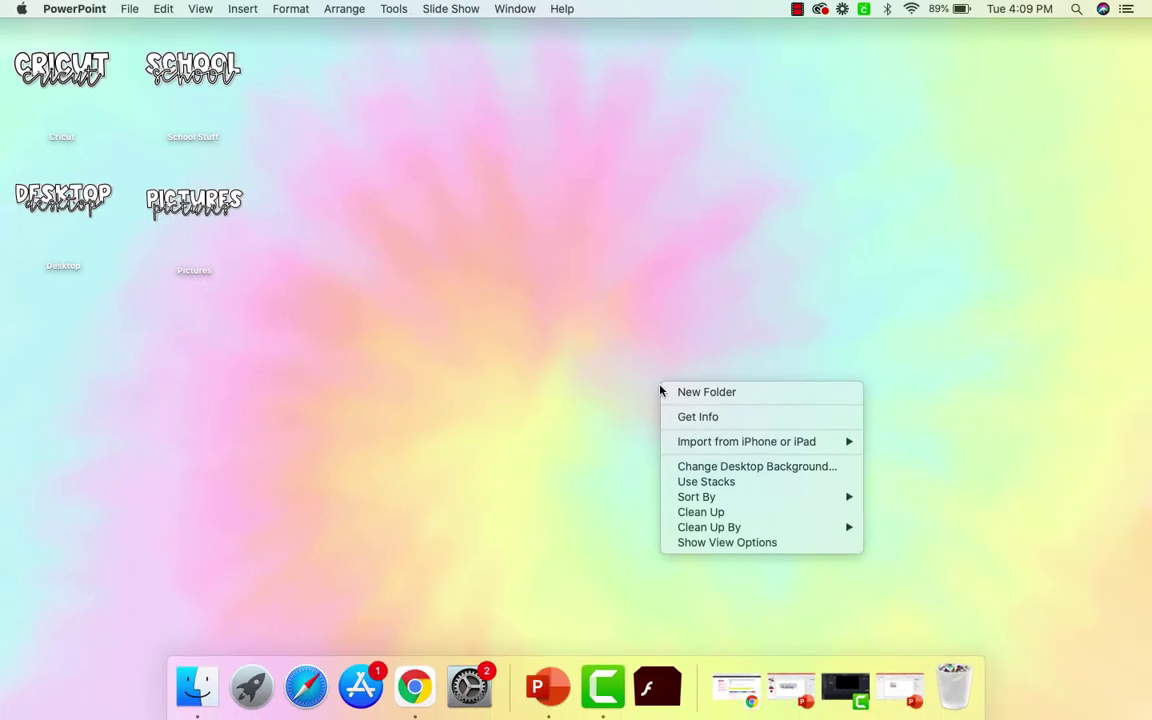
click(204, 680)
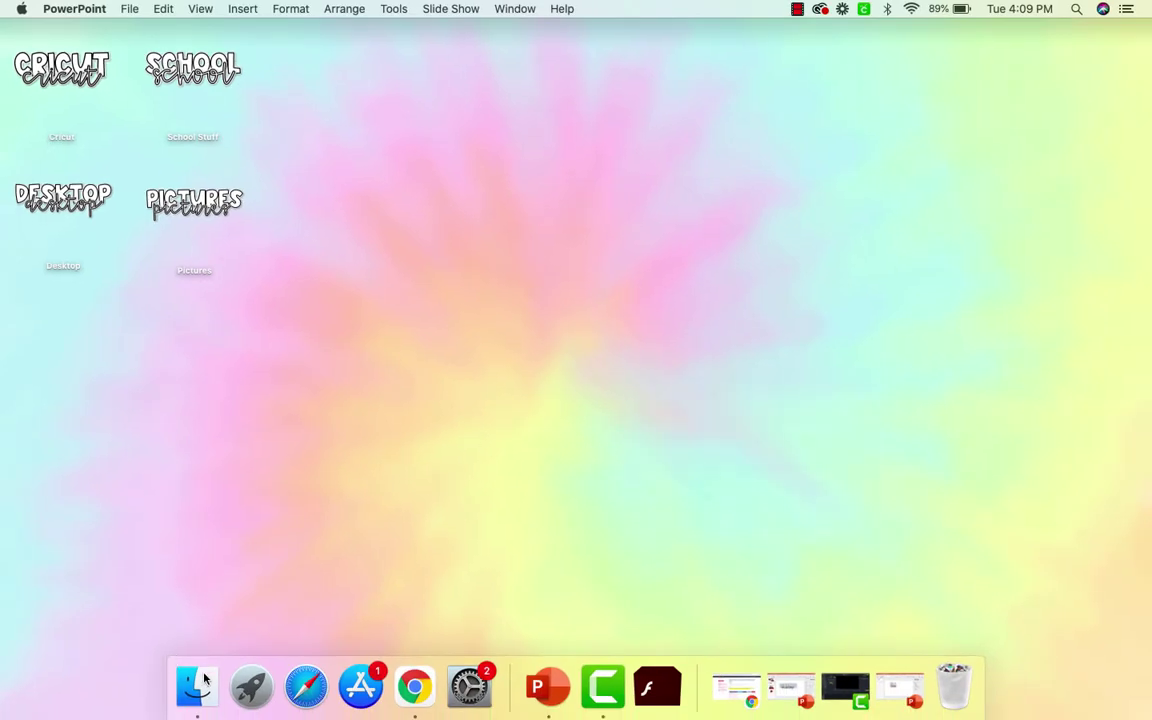
click(197, 686)
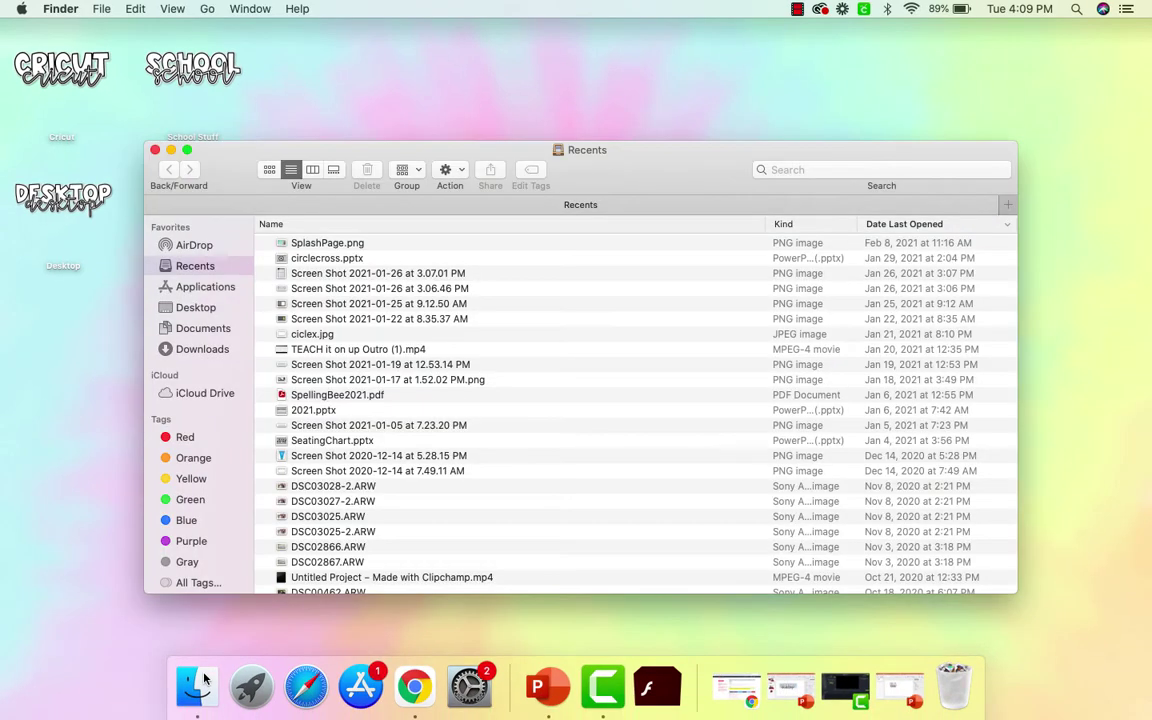
click(155, 150)
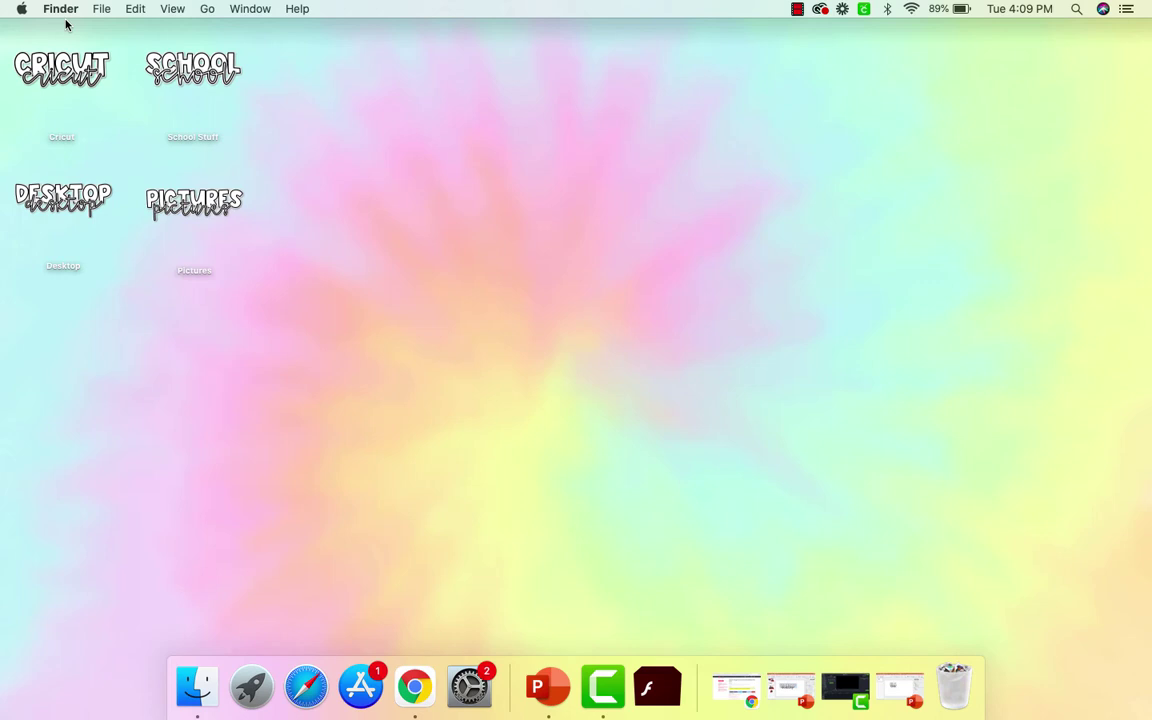
Step: Open the desktop's view options in Finder and set the icon size to 128×128
click(176, 9)
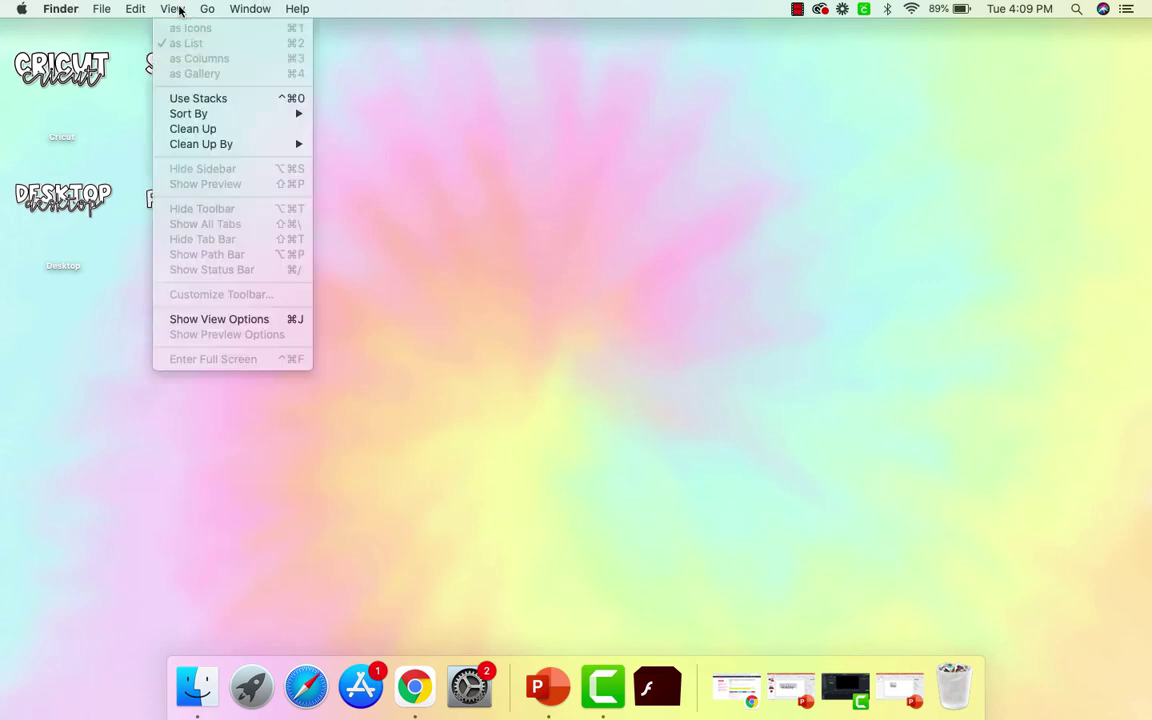
click(237, 320)
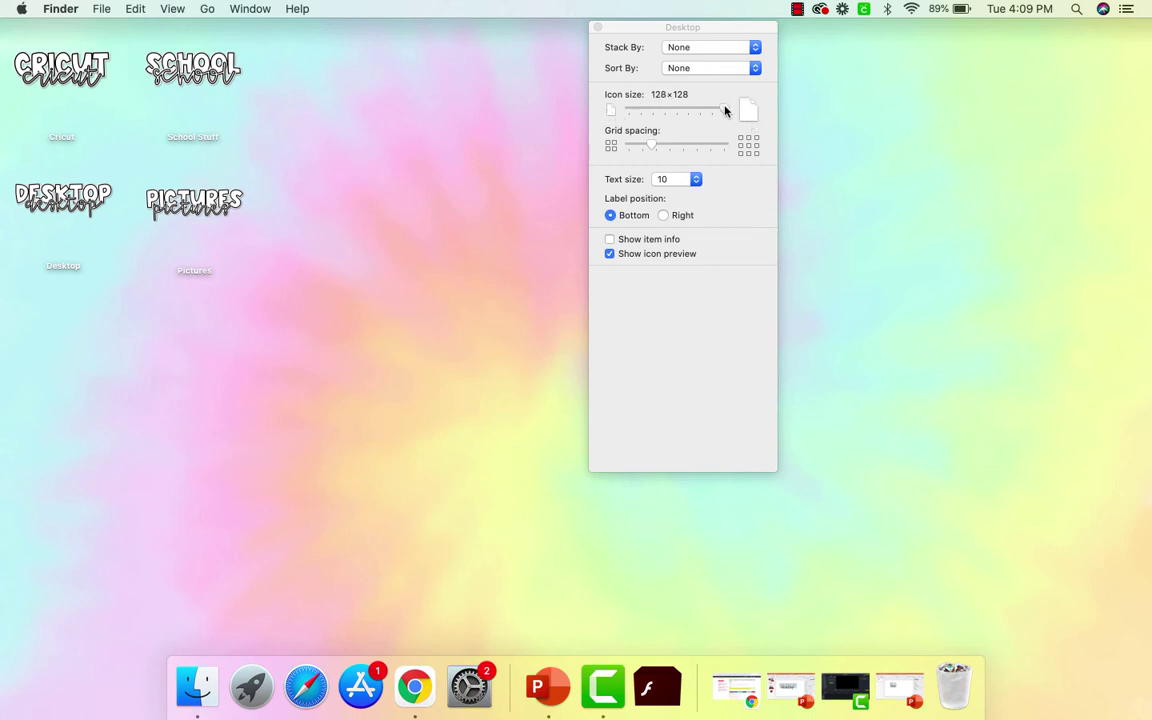
mouse_move(725, 110)
mouse_down()
mouse_move(655, 110)
mouse_move(733, 116)
mouse_up()
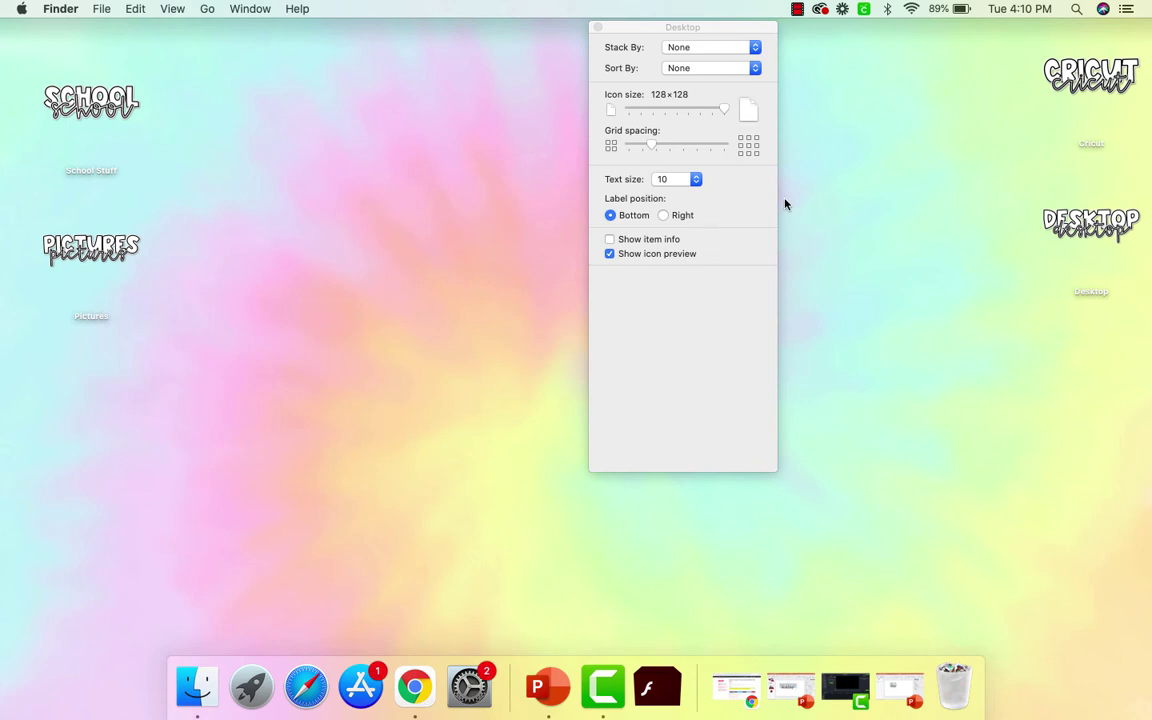
Step: Set the desktop icon label text size to 12 and close the view options
click(696, 180)
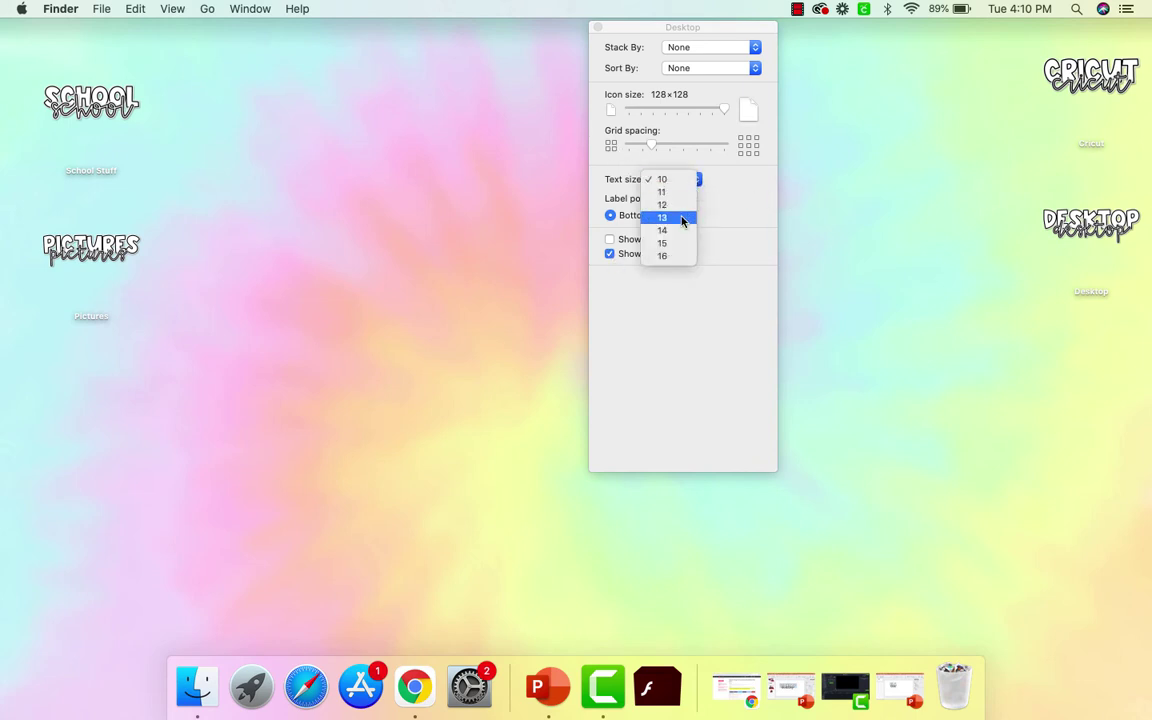
click(682, 218)
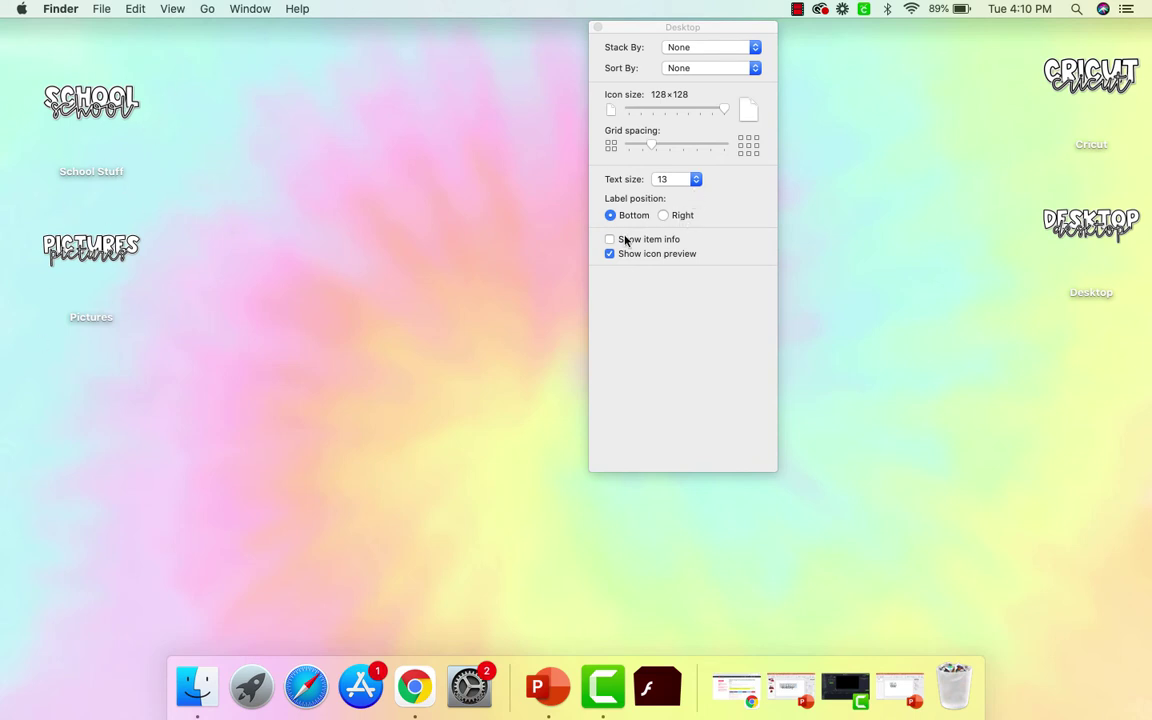
click(697, 184)
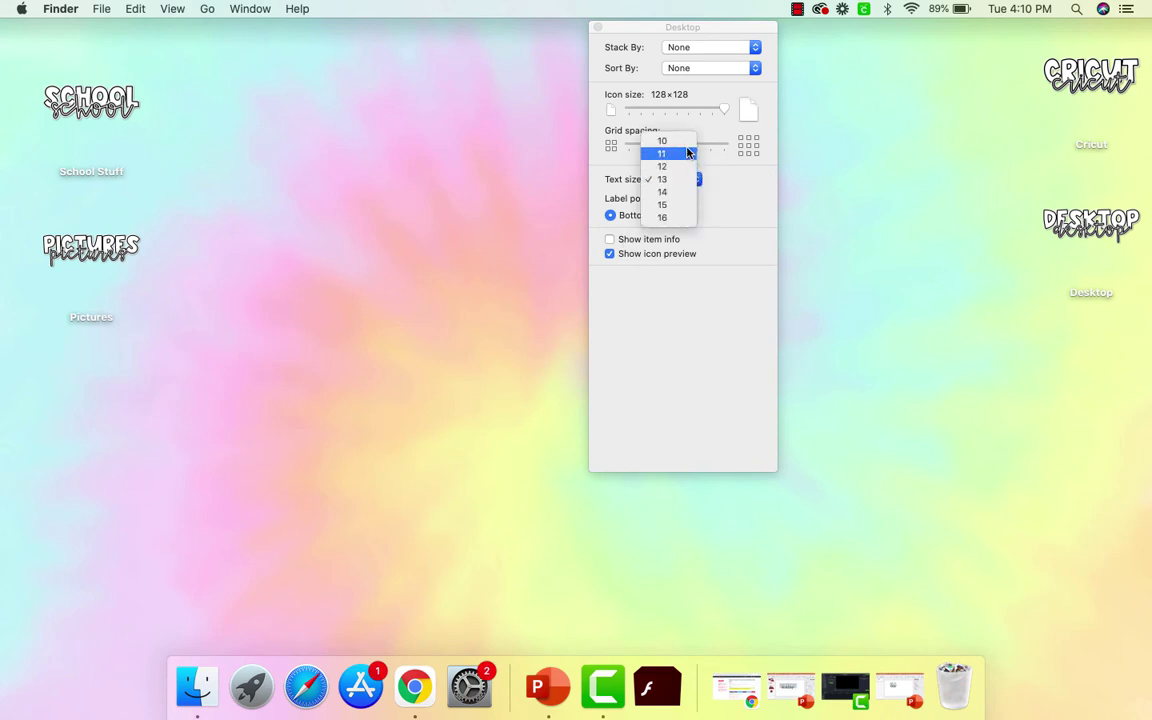
click(686, 167)
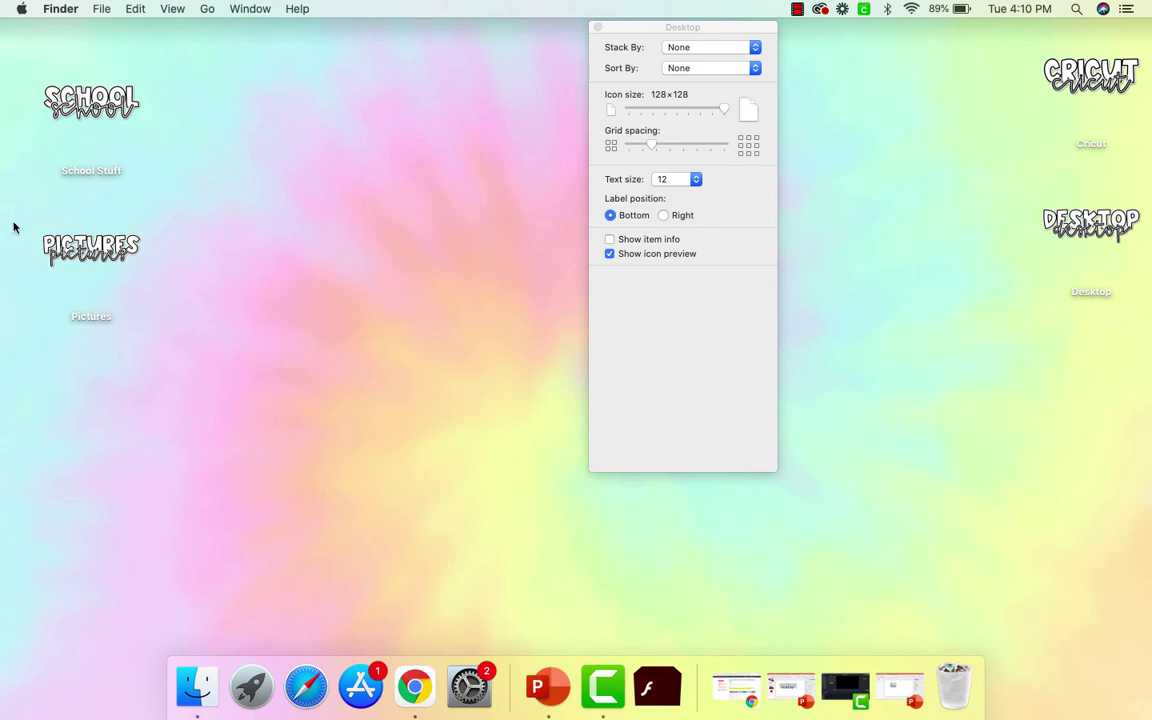
click(597, 27)
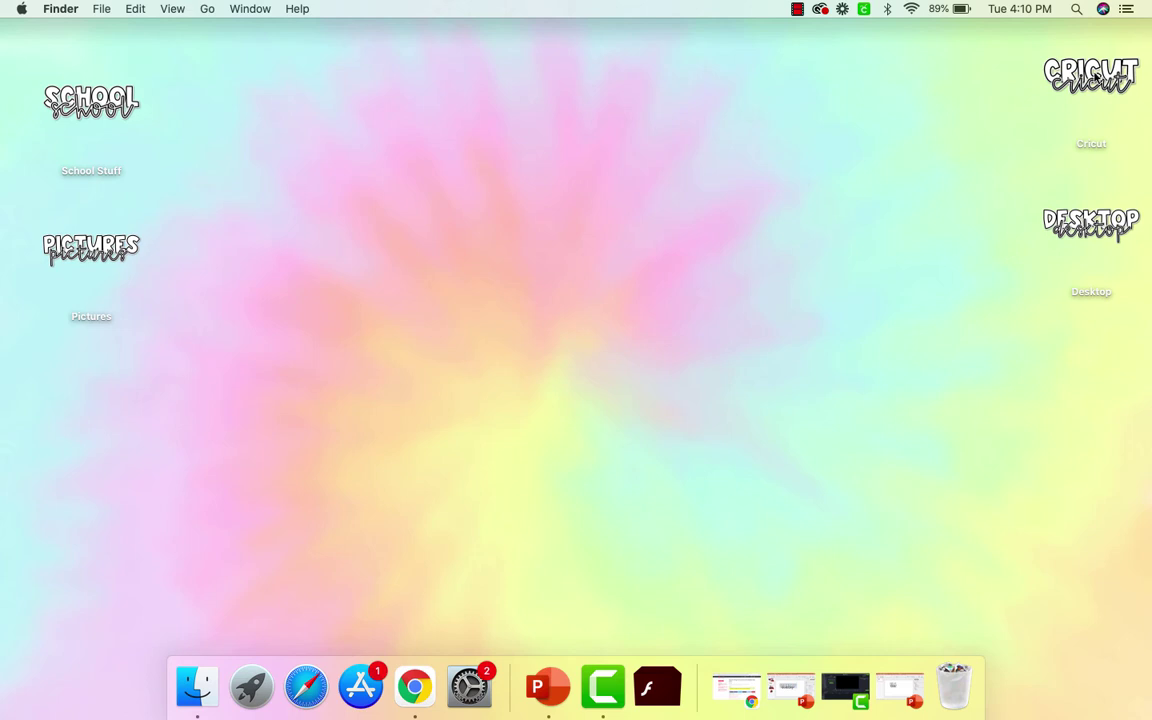
Step: Arrange the desktop folders in two upper-left columns: School Stuff above Pictures, and Cricut above Desktop beside them
click(75, 112)
drag(75, 112, 42, 68)
drag(91, 250, 66, 208)
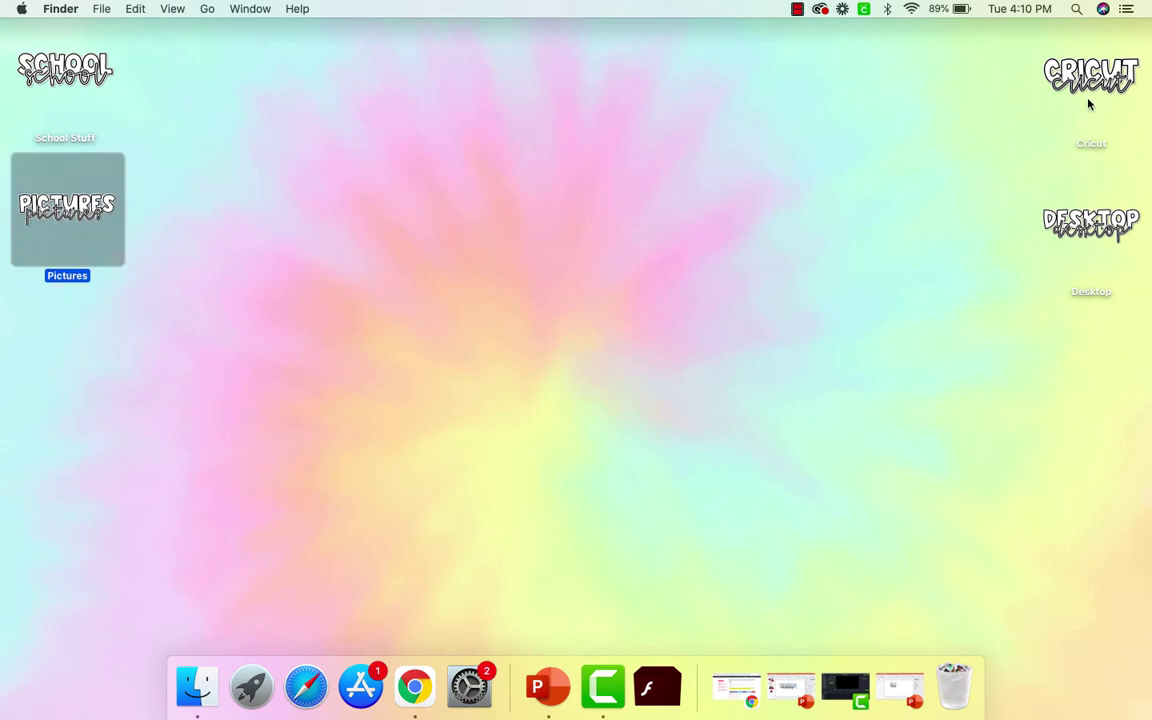
drag(1090, 80, 221, 70)
drag(1128, 225, 234, 207)
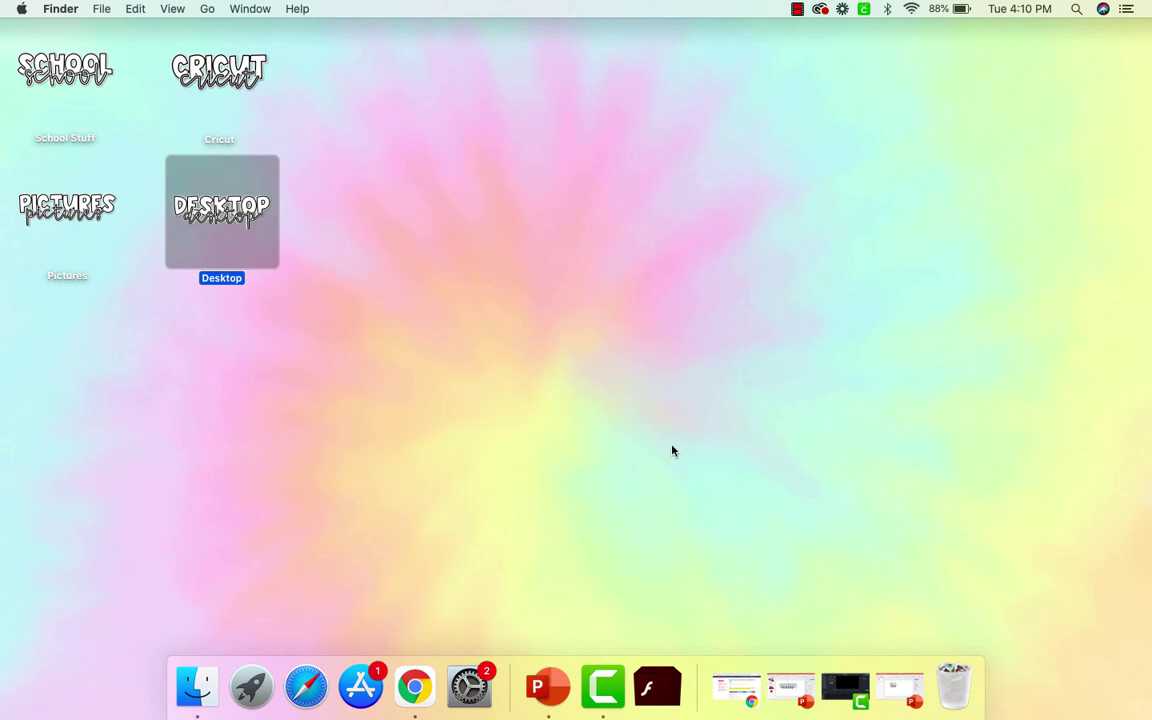
Step: Create a new folder in the empty area of the desktop and name it ELA
right_click(425, 426)
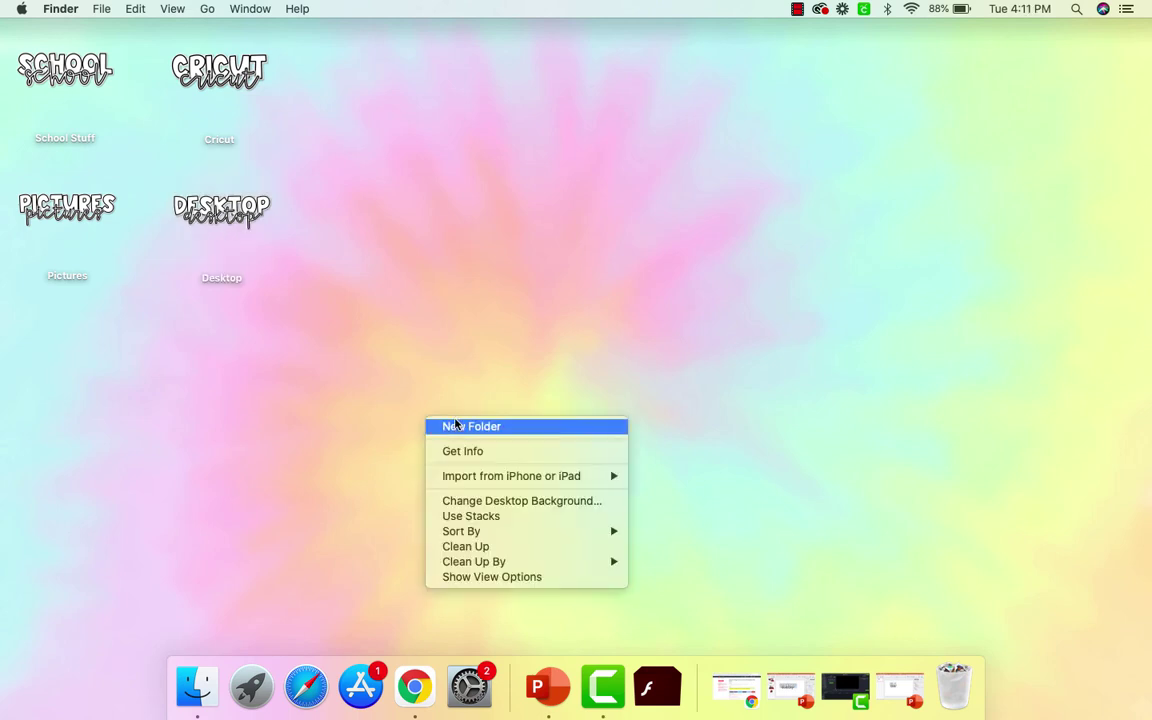
click(455, 427)
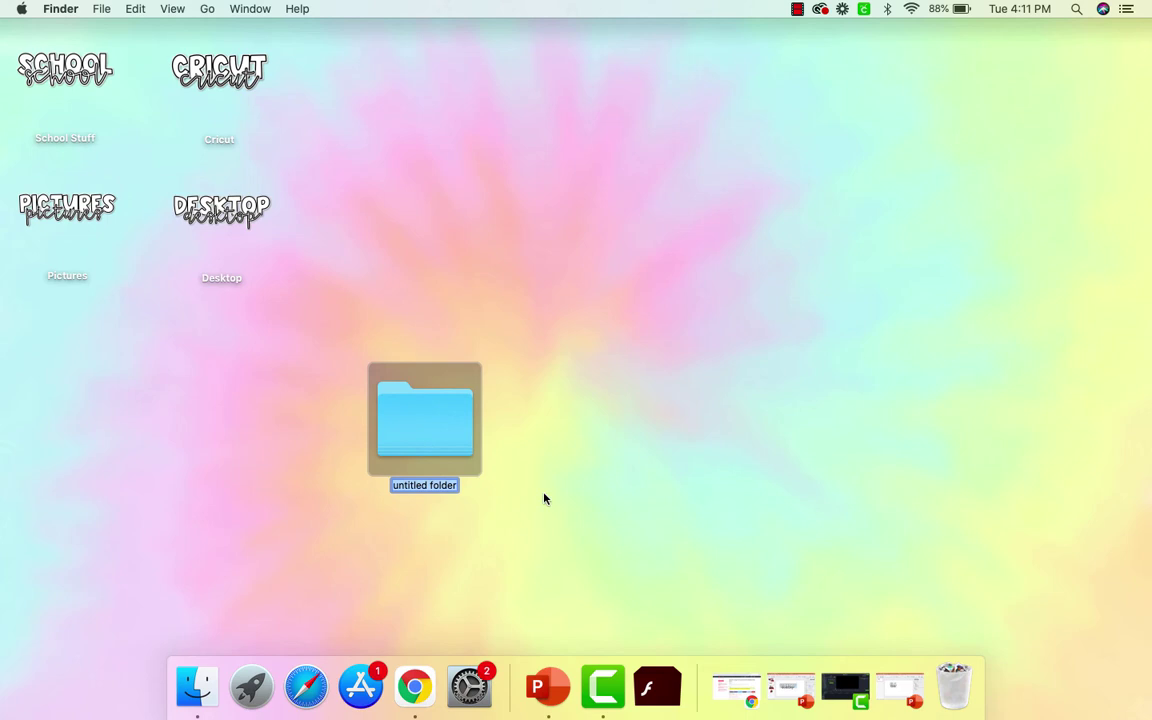
double_click(445, 487)
click(445, 486)
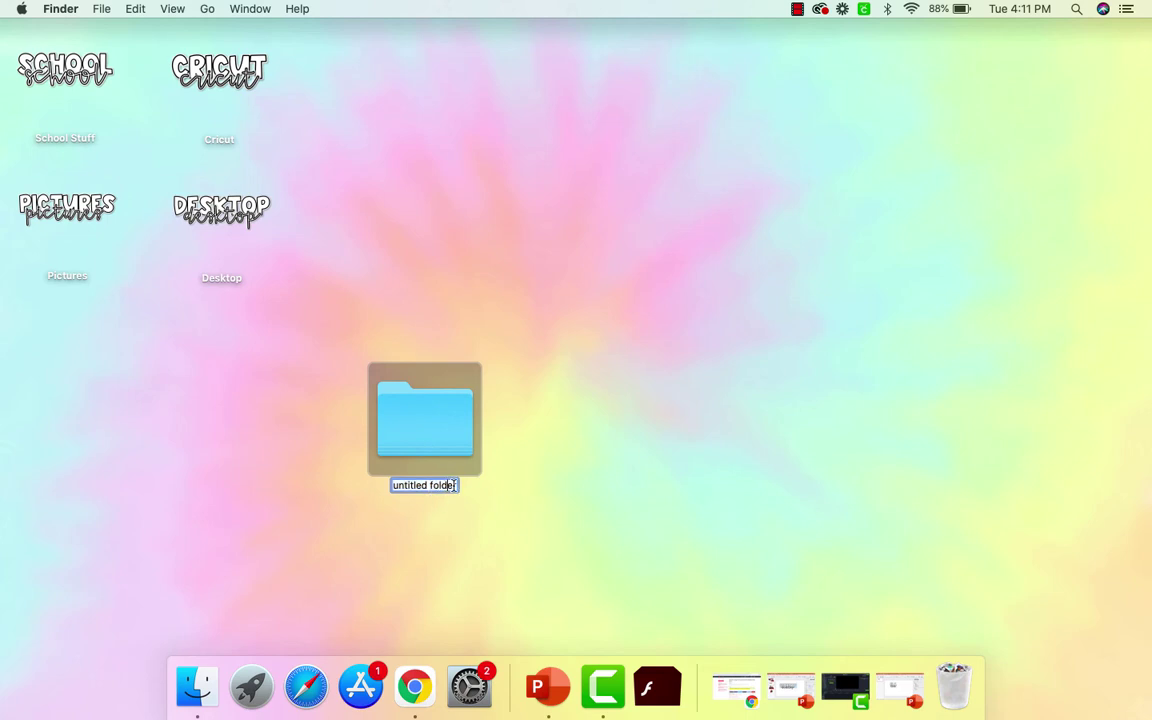
text(ELA)
key(Return)
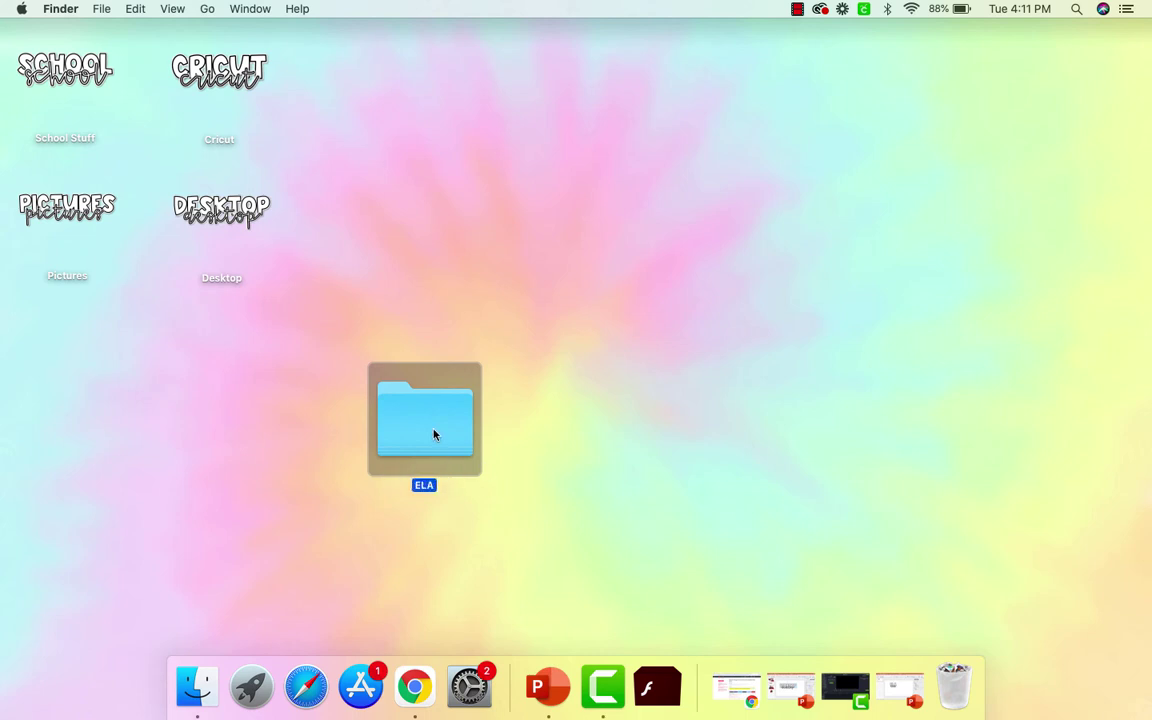
Step: Open the info window of the ELA folder and select the small folder icon in its header
right_click(434, 434)
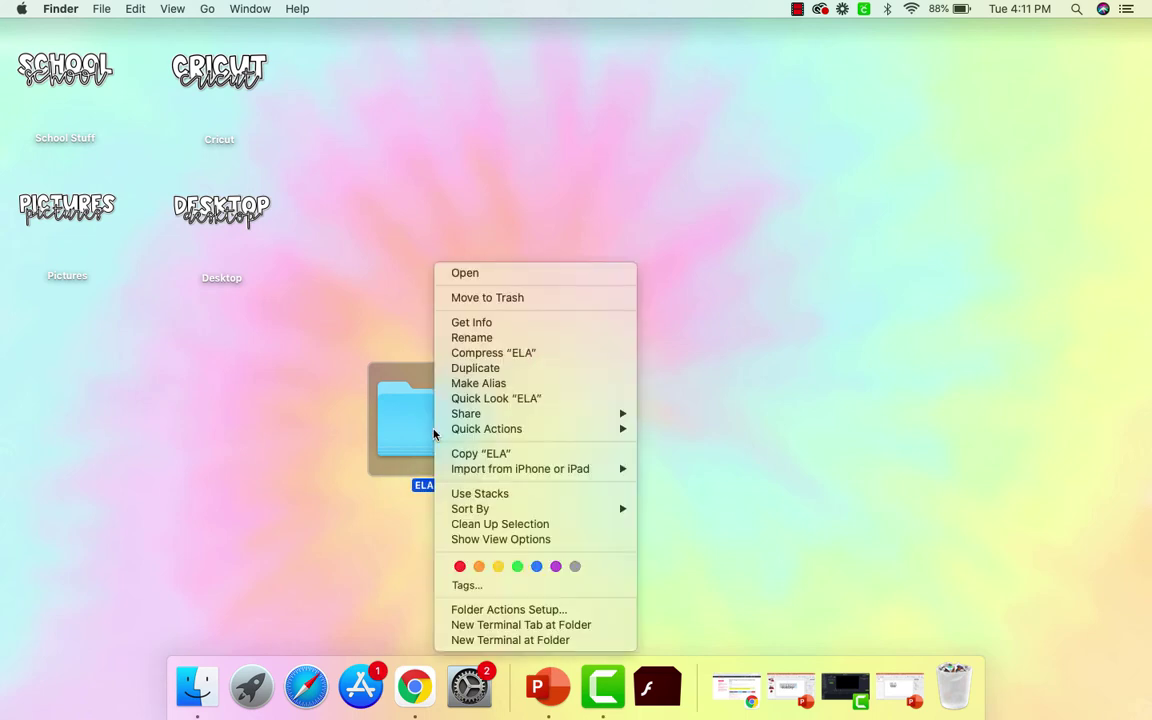
click(497, 322)
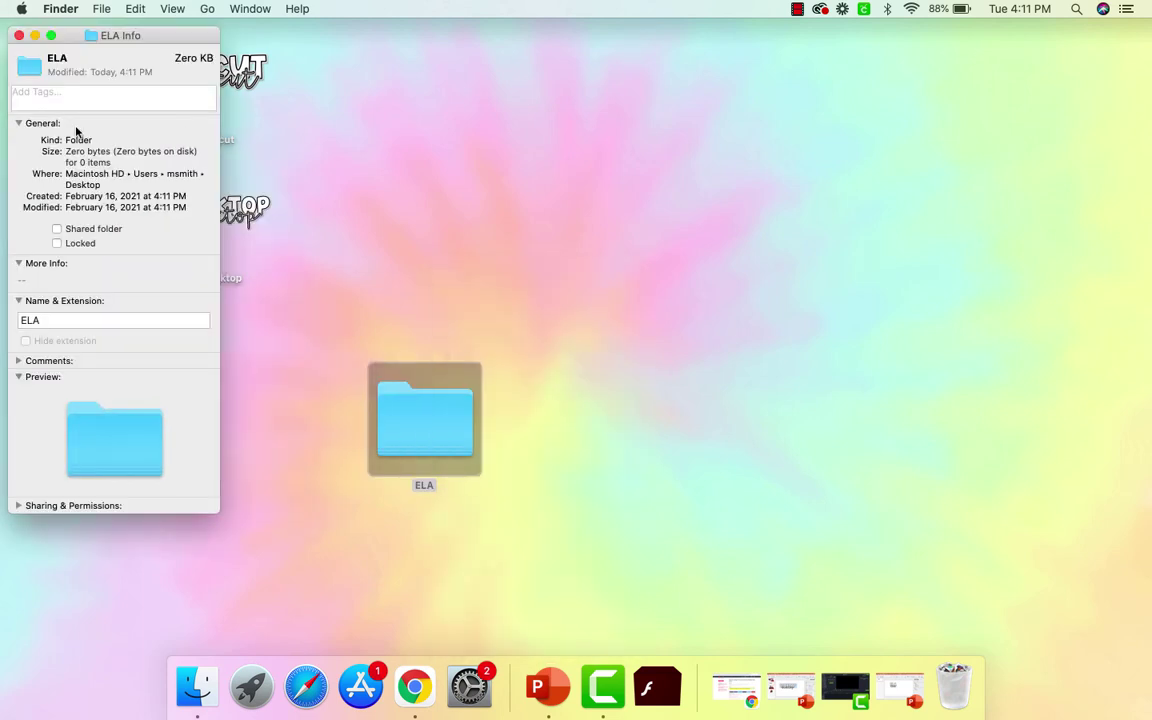
click(26, 67)
click(127, 9)
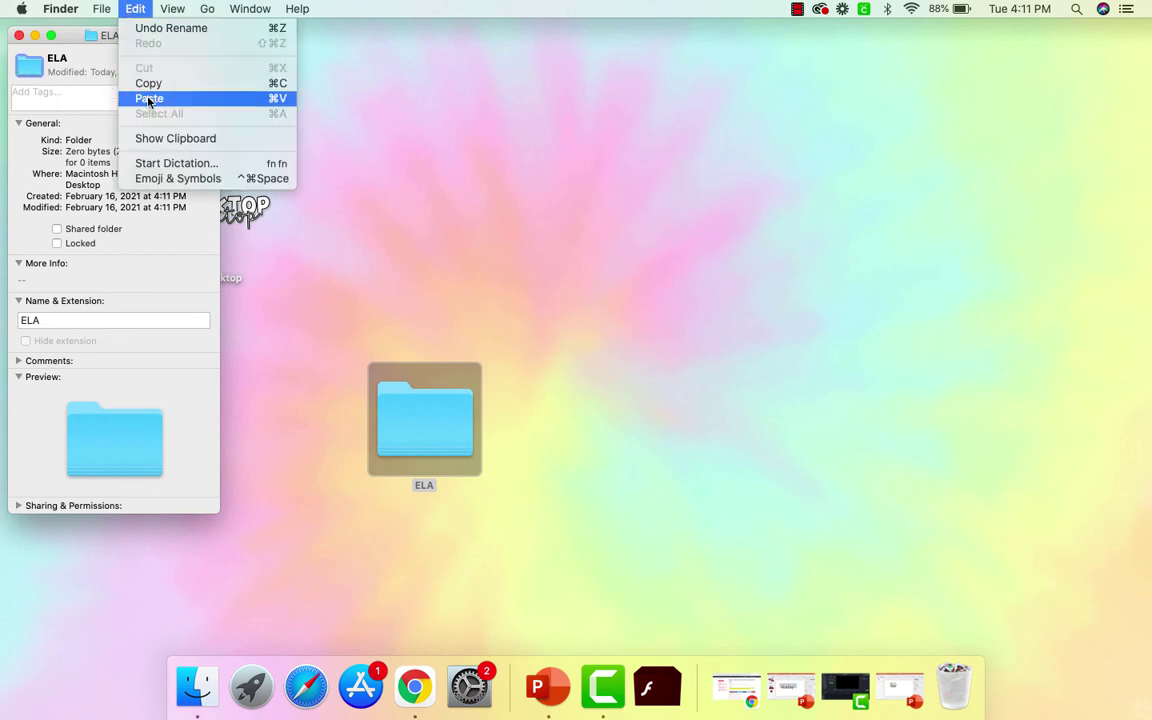
Step: Switch back to the PowerPoint presentation, select both ELA text boxes and copy them
click(899, 687)
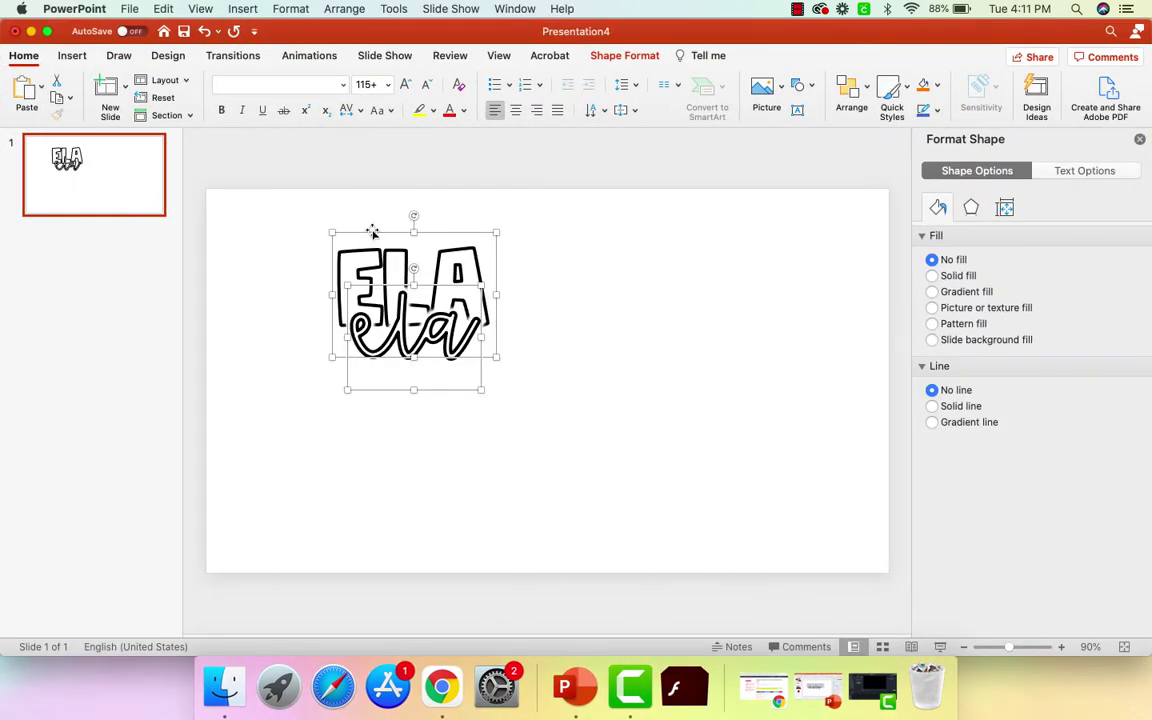
drag(296, 221, 538, 408)
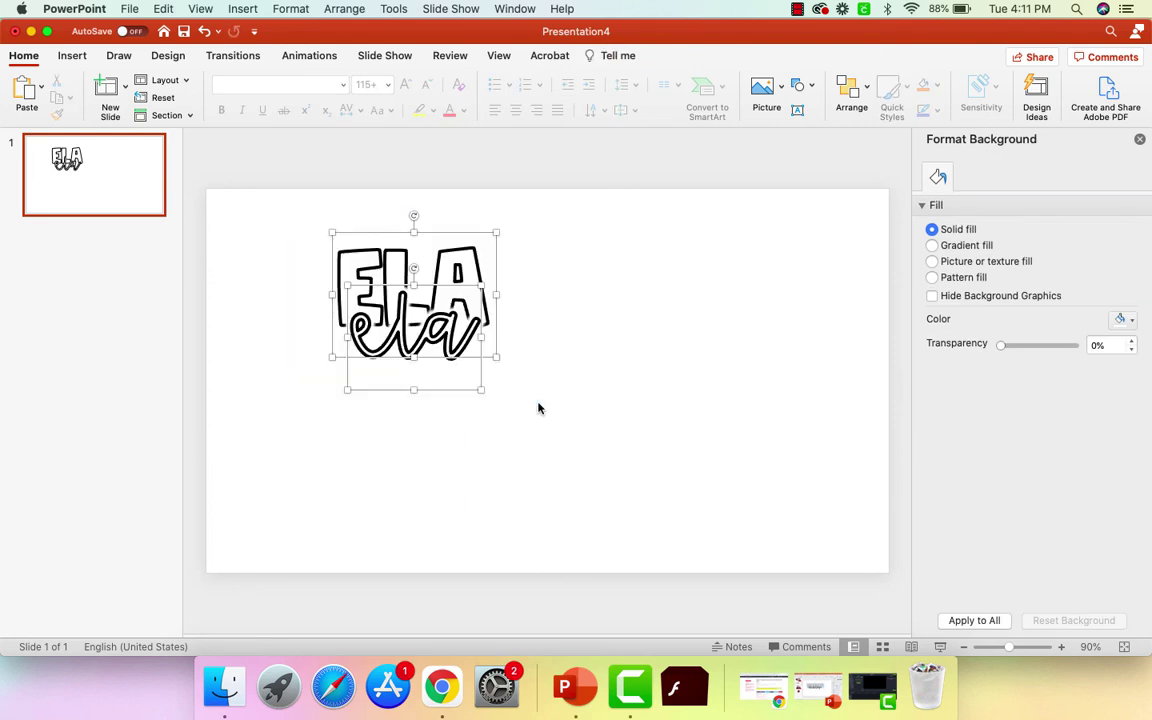
right_click(371, 234)
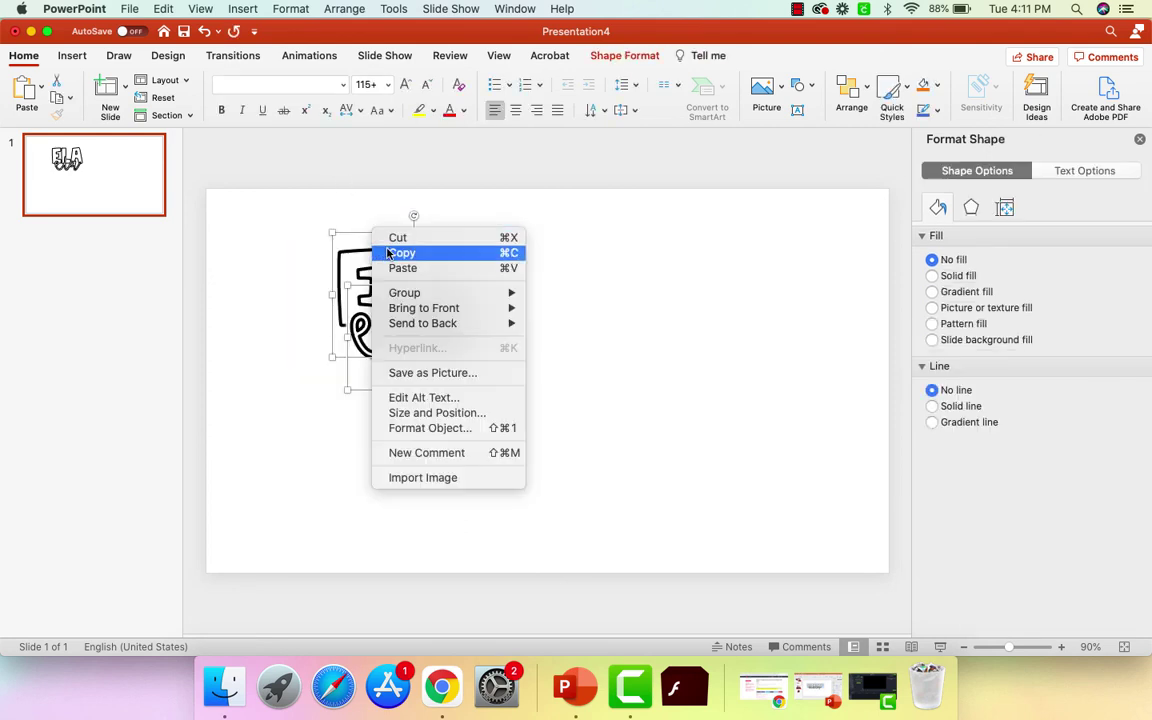
click(402, 253)
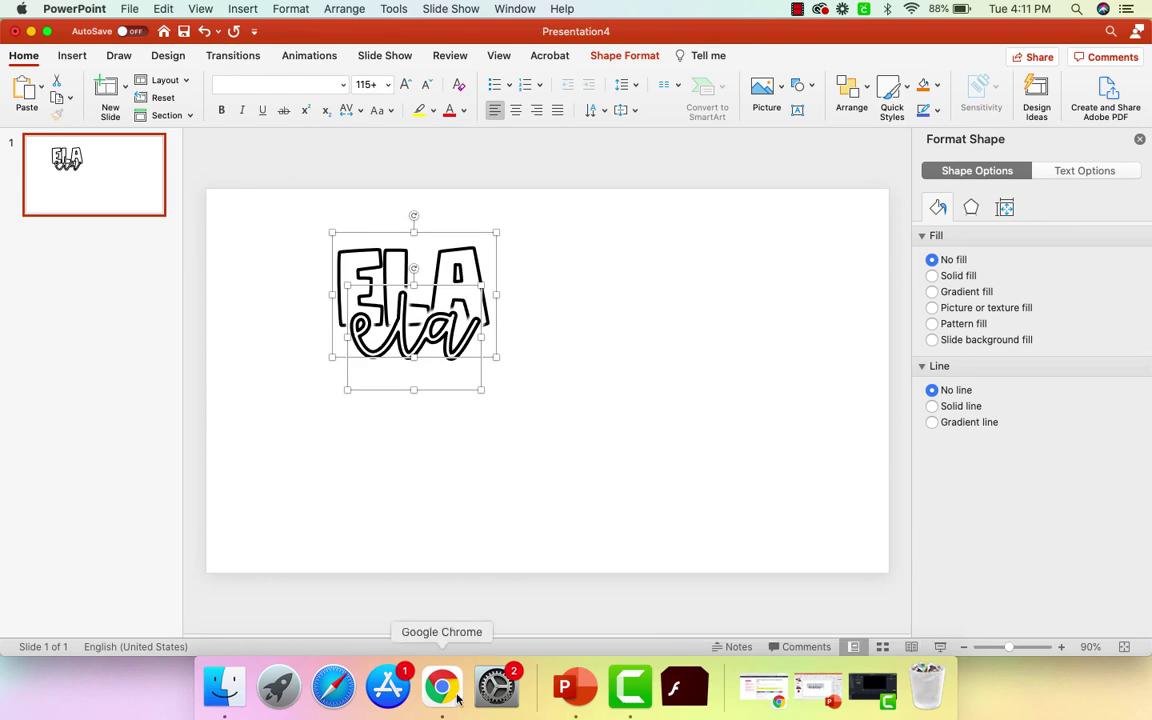
Step: Minimize the presentation and paste the copied ELA graphic as the folder's icon in the ELA info window
click(31, 31)
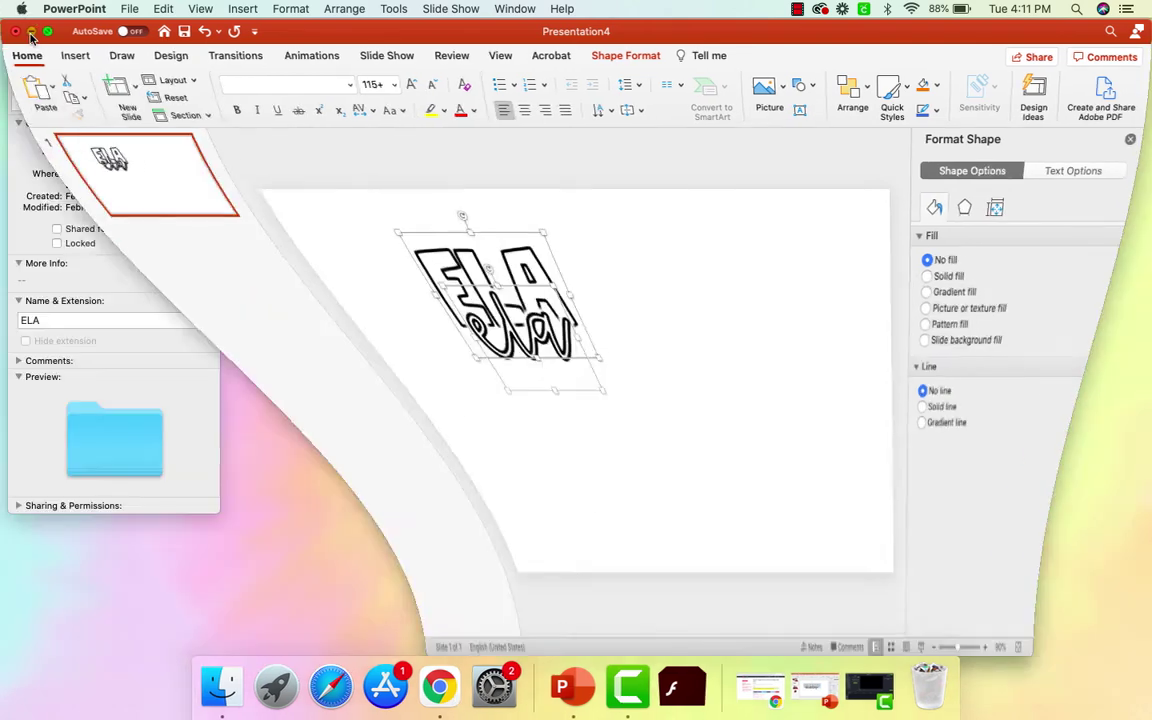
click(20, 68)
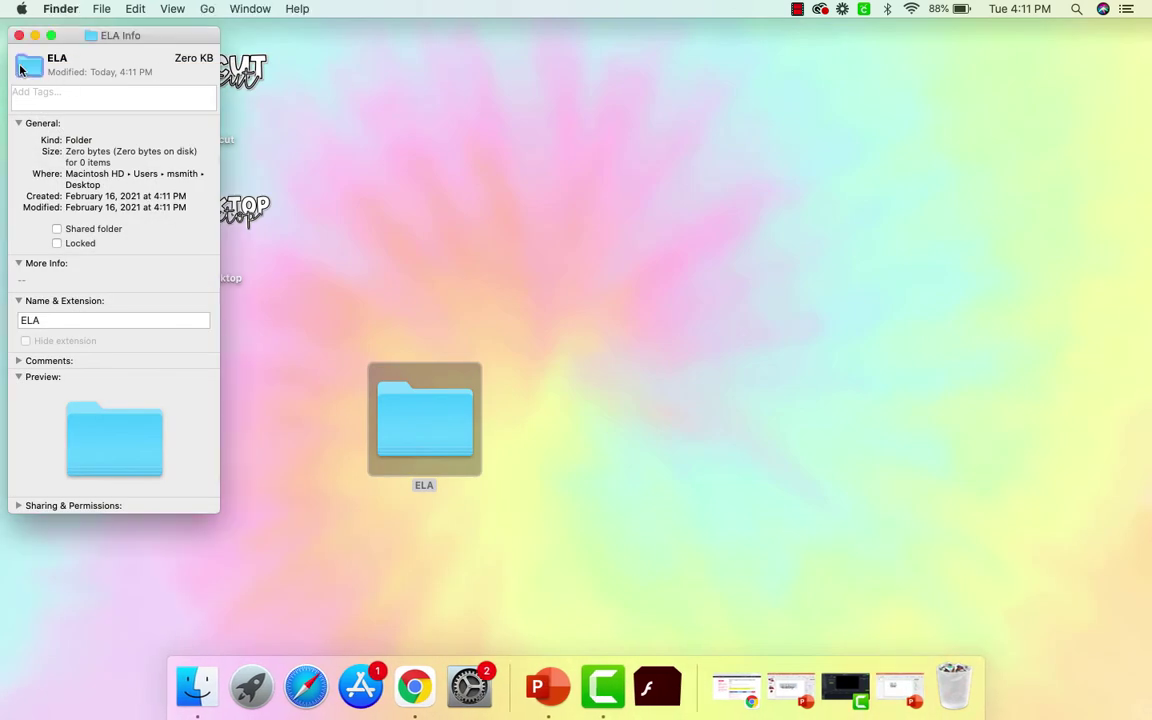
click(135, 8)
click(150, 99)
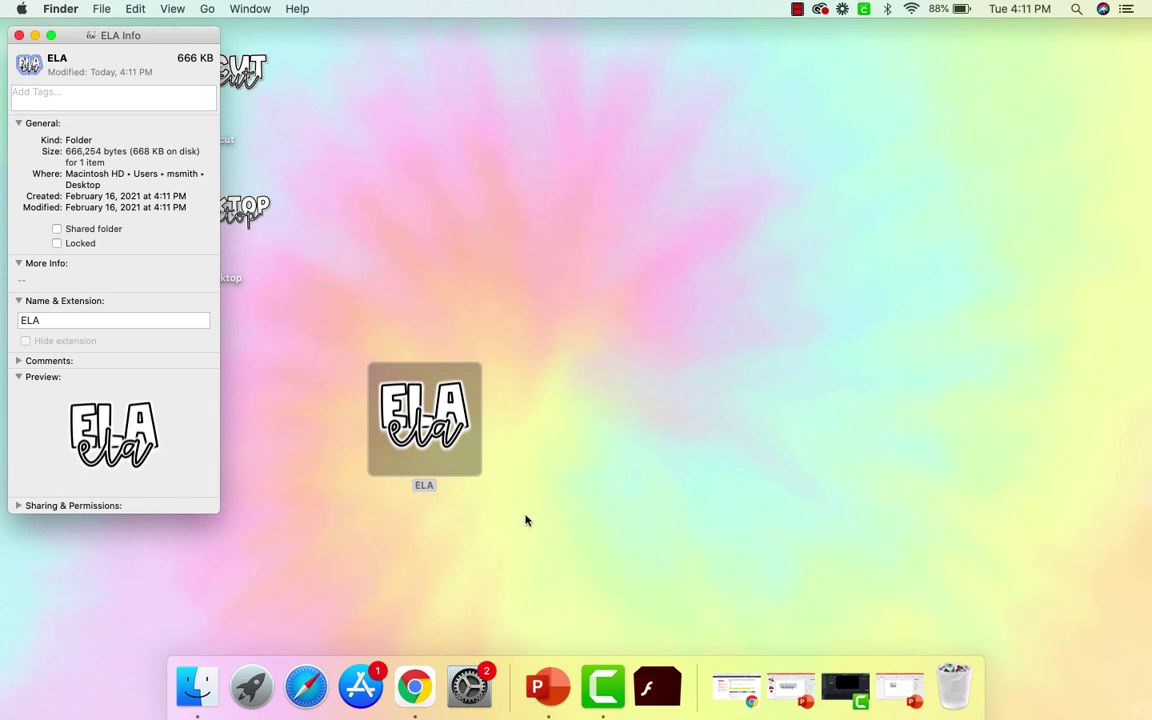
Step: Close the ELA info window and move the ELA folder directly below the Pictures folder on the desktop
click(476, 468)
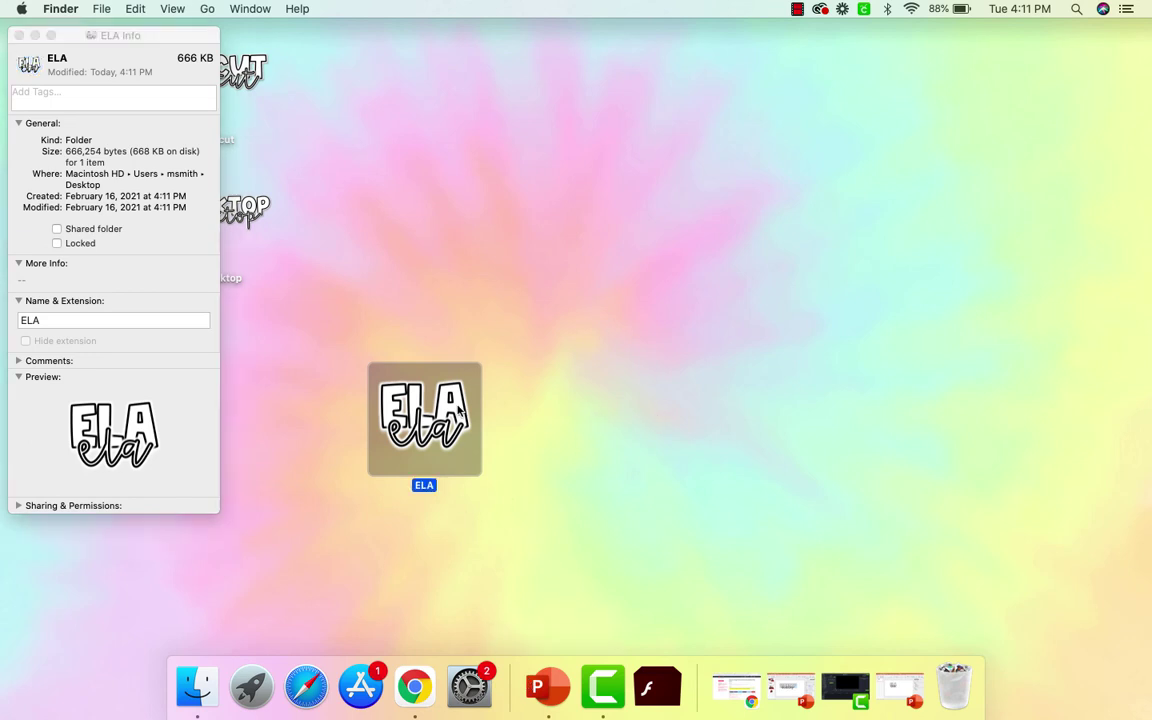
click(19, 35)
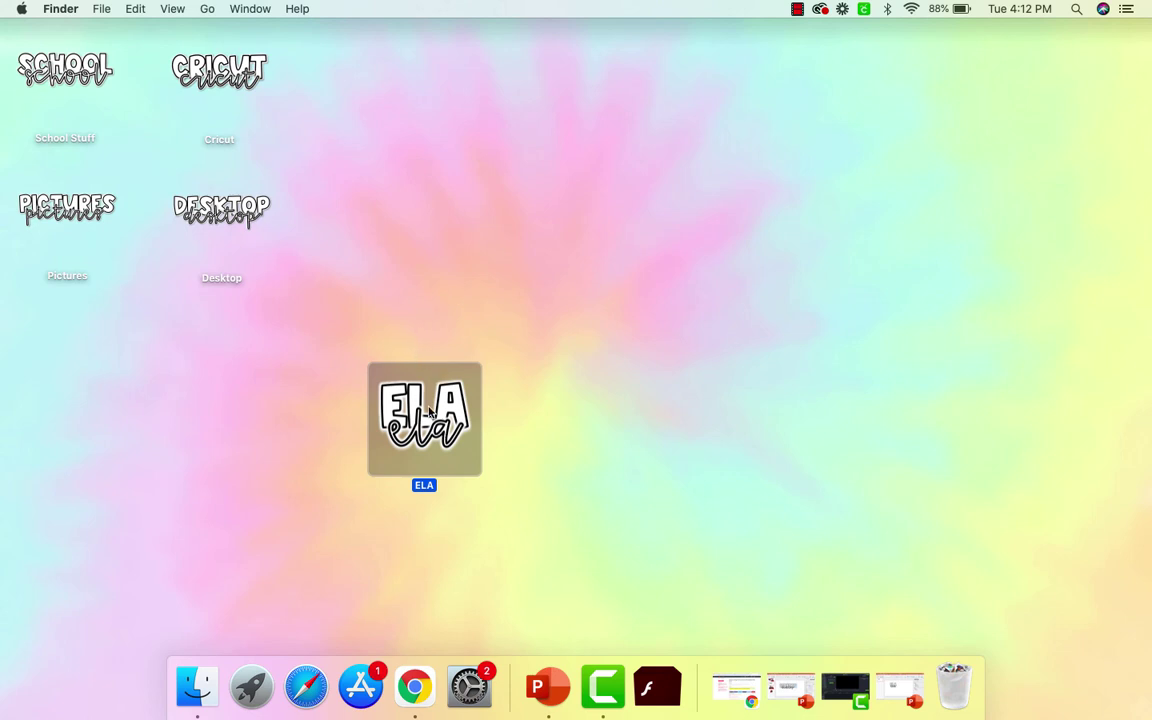
drag(430, 410, 74, 355)
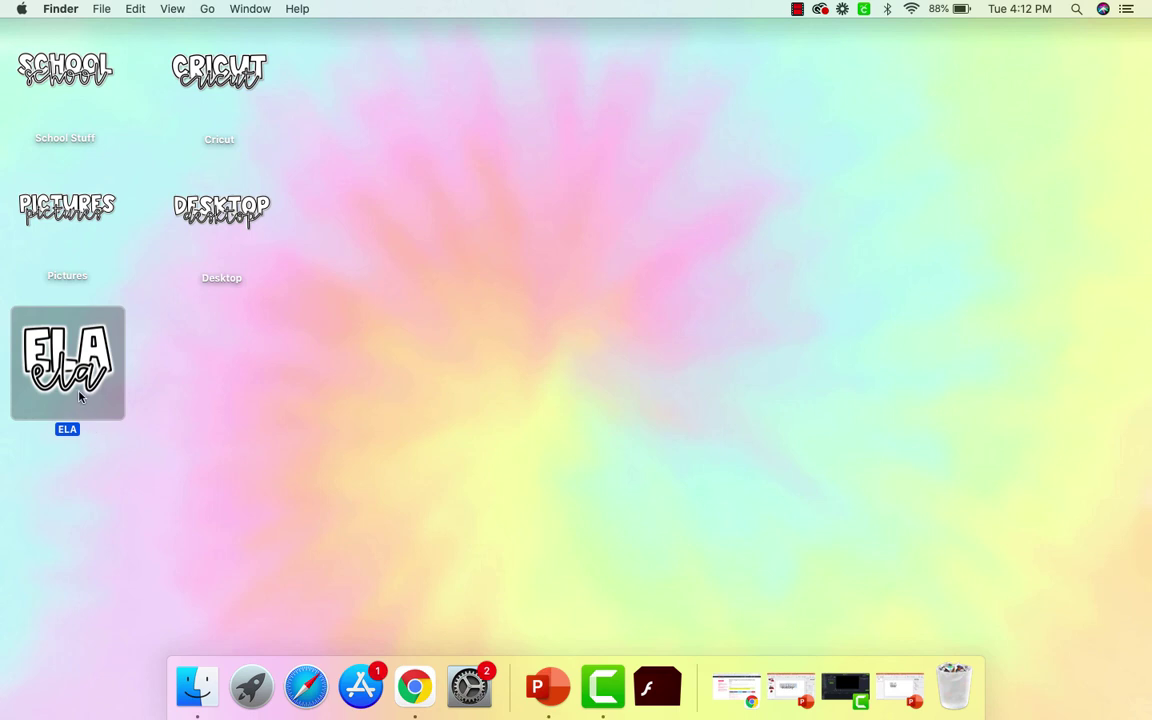
click(218, 473)
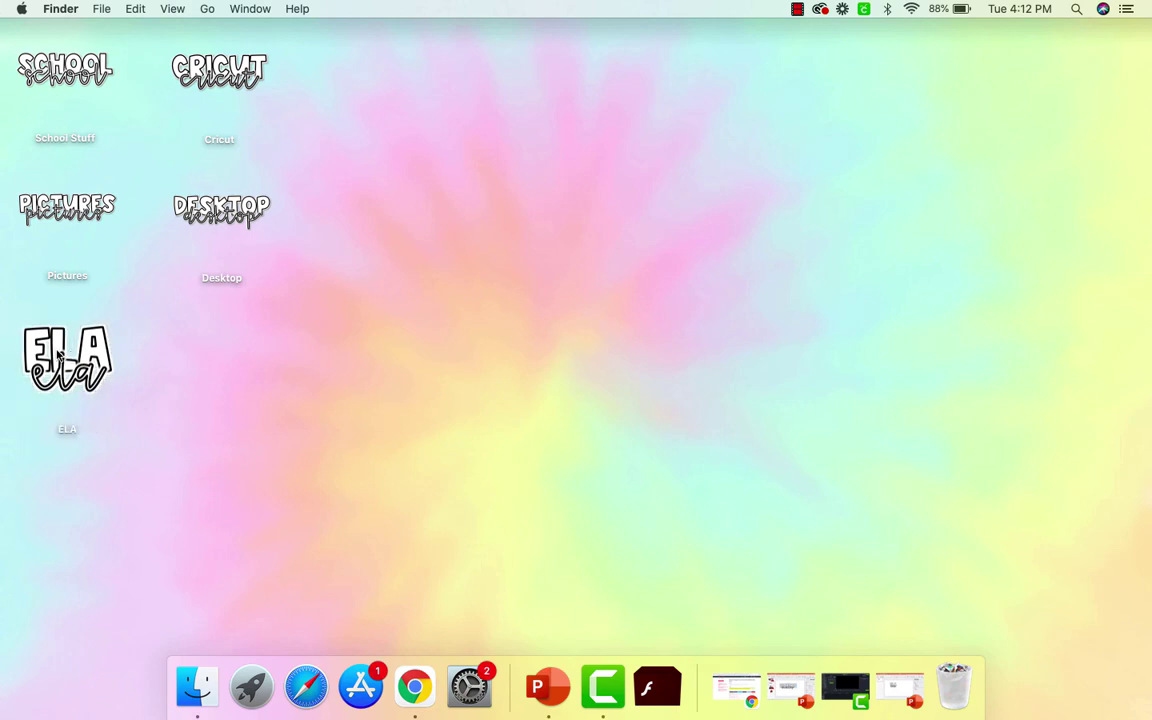
Step: Open the ELA folder from the desktop to view its contents and close its window
double_click(58, 355)
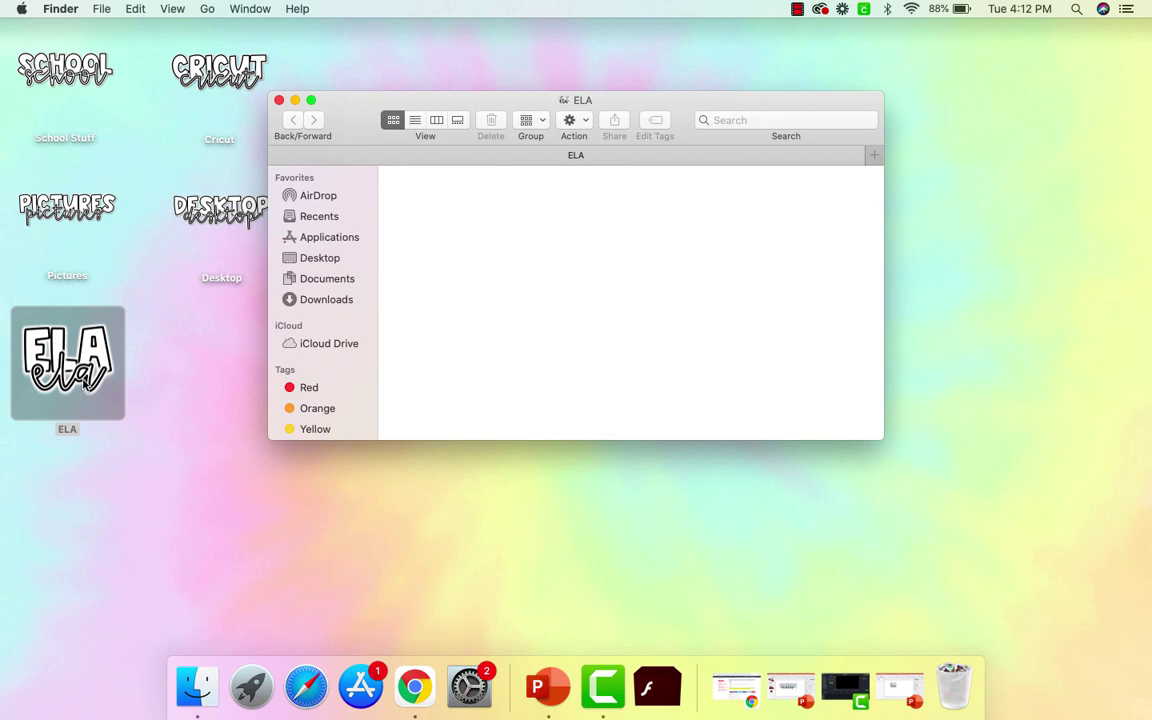
click(229, 490)
click(284, 110)
click(279, 101)
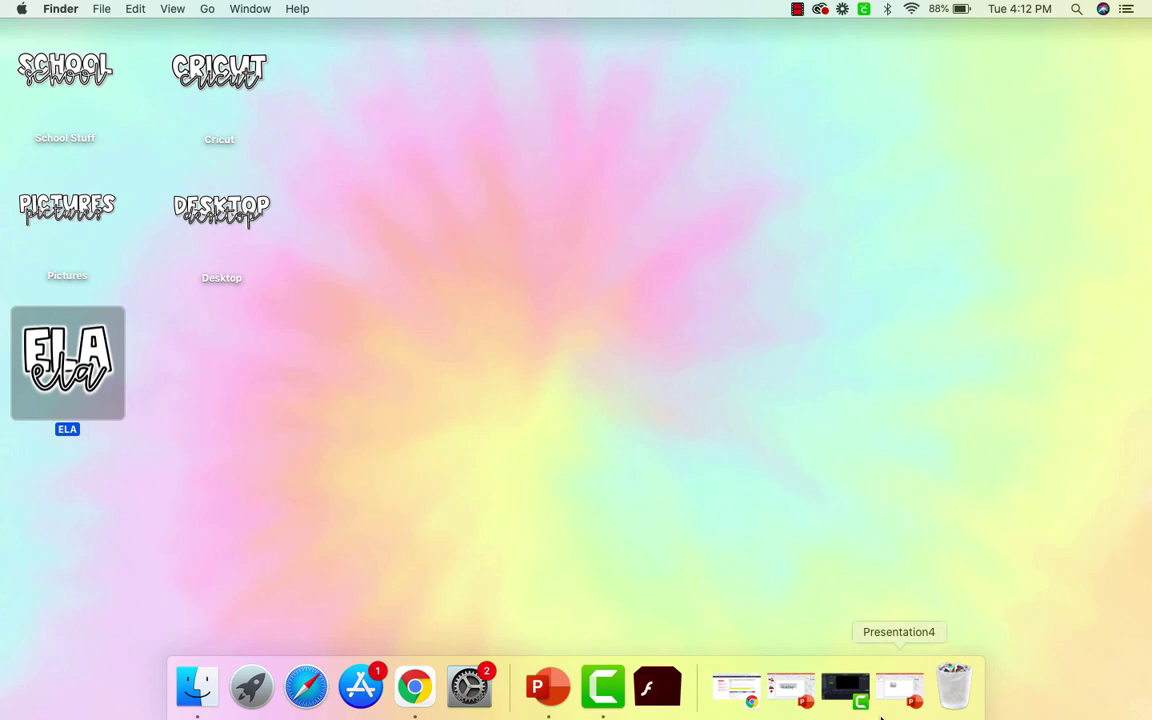
Step: Switch to Presentation4 in PowerPoint to view the sources for inserting a picture, and return to the desktop
click(889, 692)
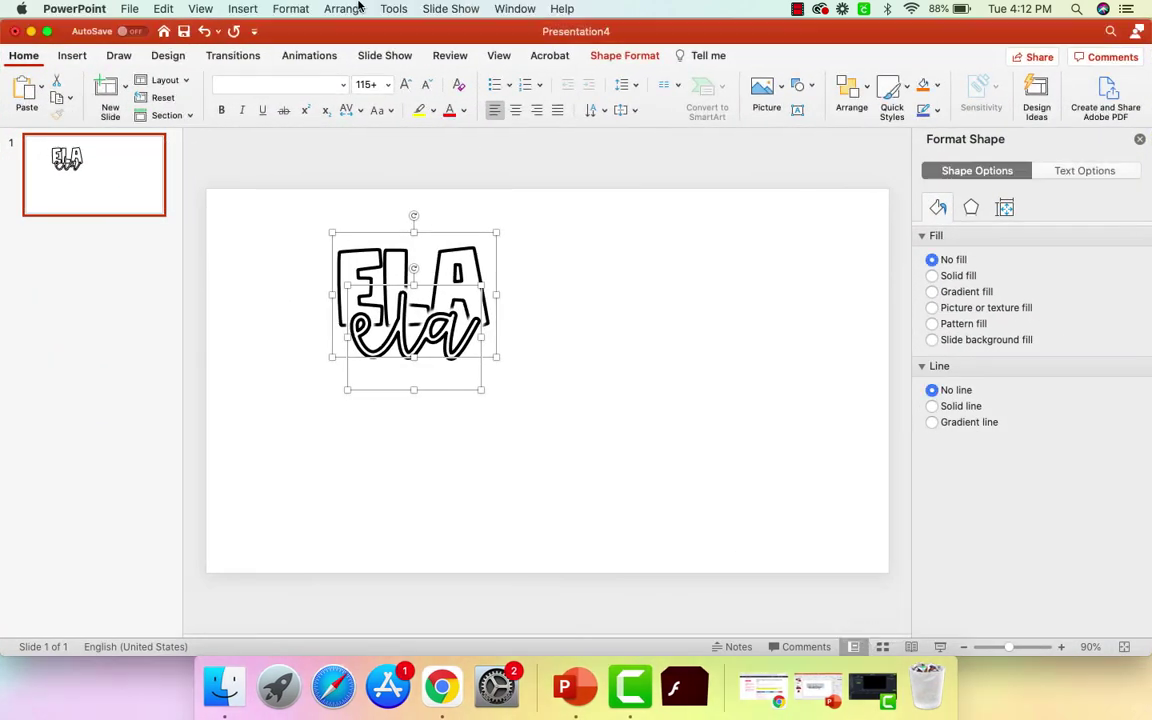
click(240, 8)
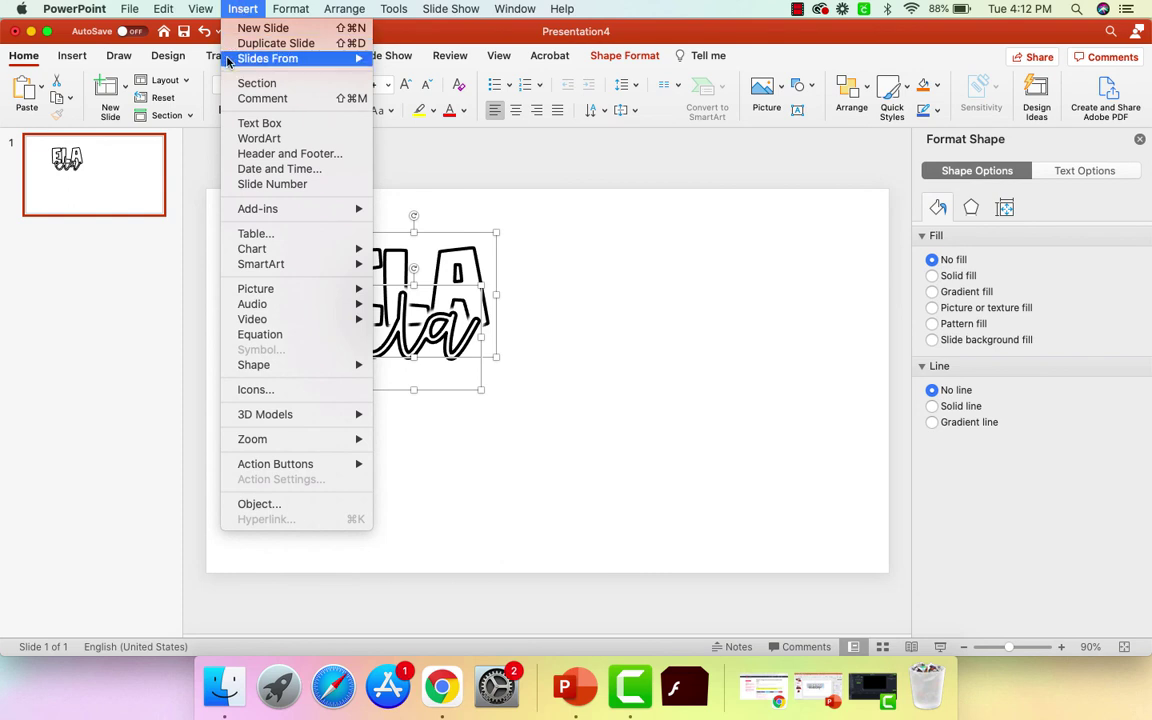
mouse_move(276, 293)
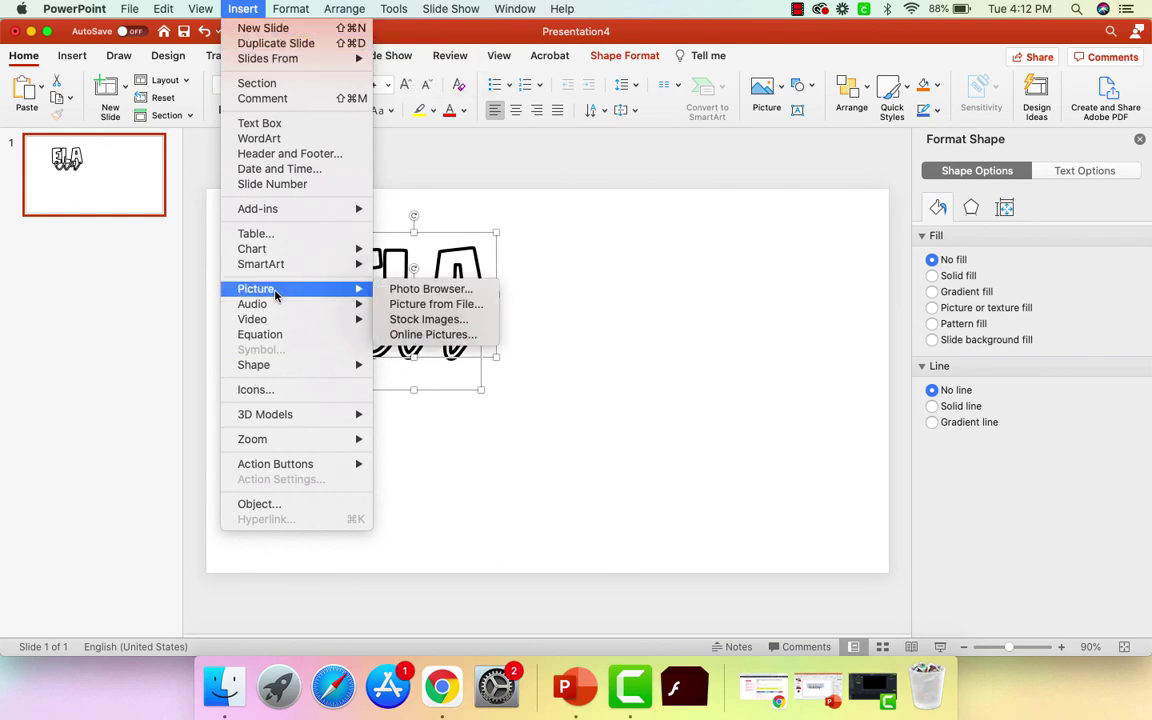
click(628, 403)
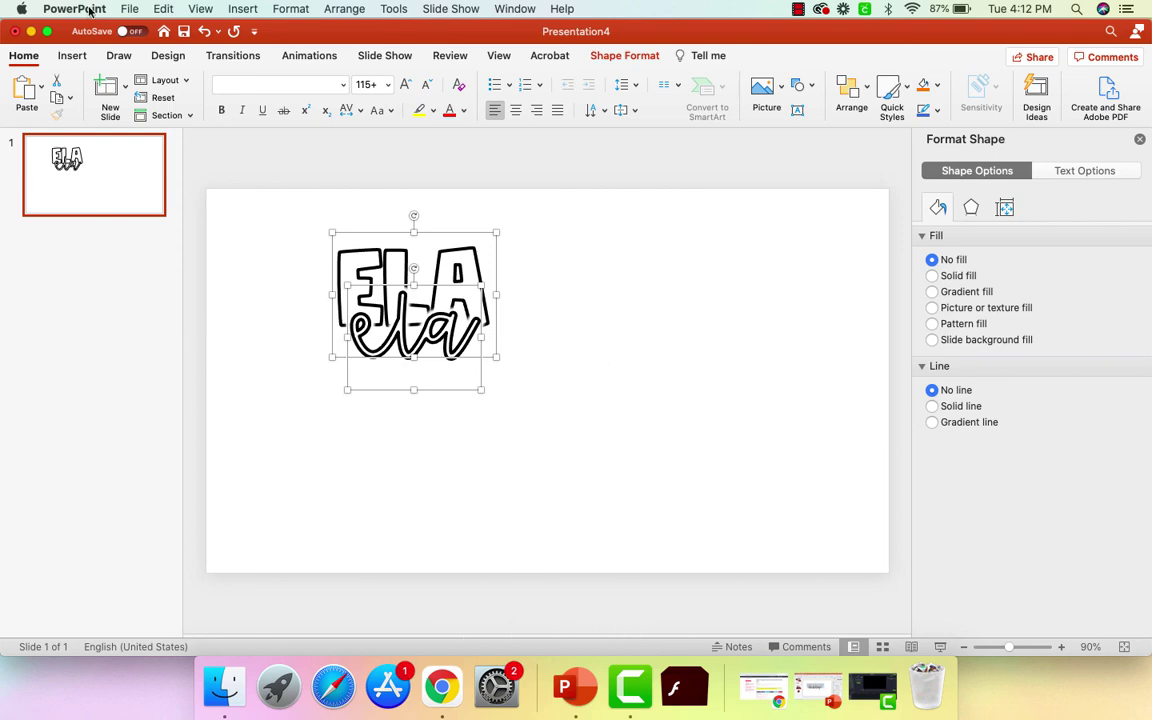
click(31, 31)
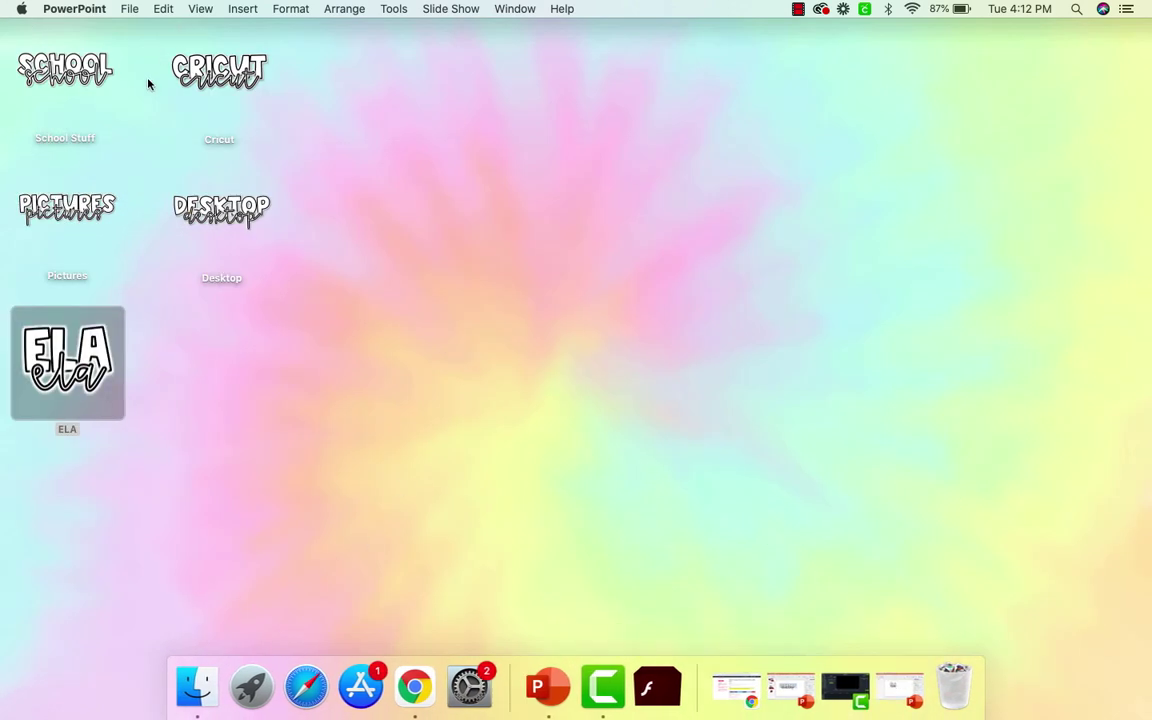